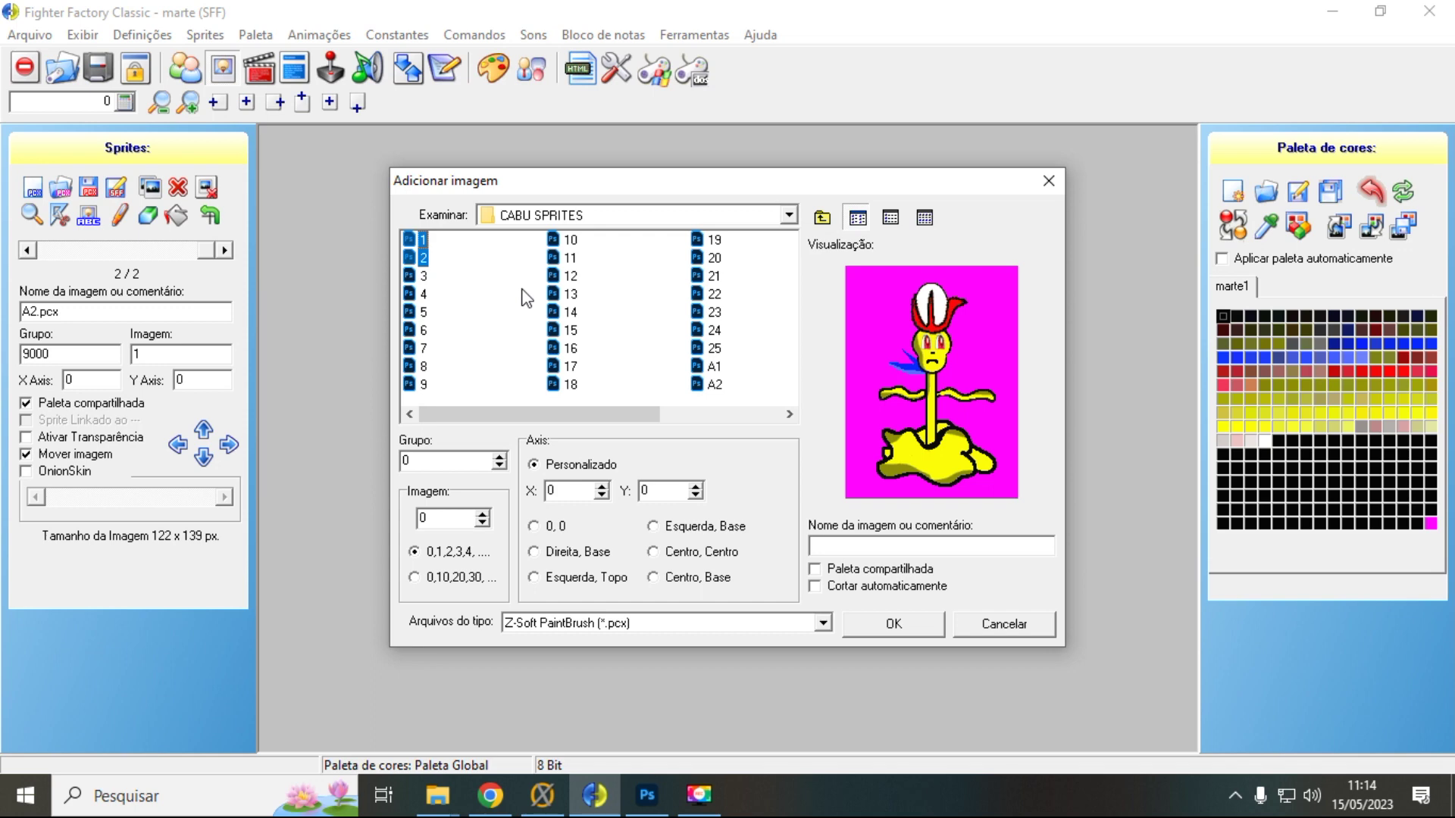
Set sprites 1 and 2 to import as group 0 from image 0, with Centro, Base axis, shared palette and automatic cropping
{"action": "left_click", "coordinate": [441, 461]}
{"action": "left_click", "coordinate": [441, 517]}
{"action": "left_click", "coordinate": [655, 578]}
{"action": "left_click", "coordinate": [818, 573]}
{"action": "left_click", "coordinate": [817, 590]}
{"action": "left_click", "coordinate": [428, 519]}
{"action": "left_click", "coordinate": [450, 520]}
{"action": "left_click", "coordinate": [692, 580]}
Import the two selected images with the shared palette and automatic cropping kept on
{"action": "left_click_drag", "start_coordinate": [676, 186], "coordinate": [1170, 188]}
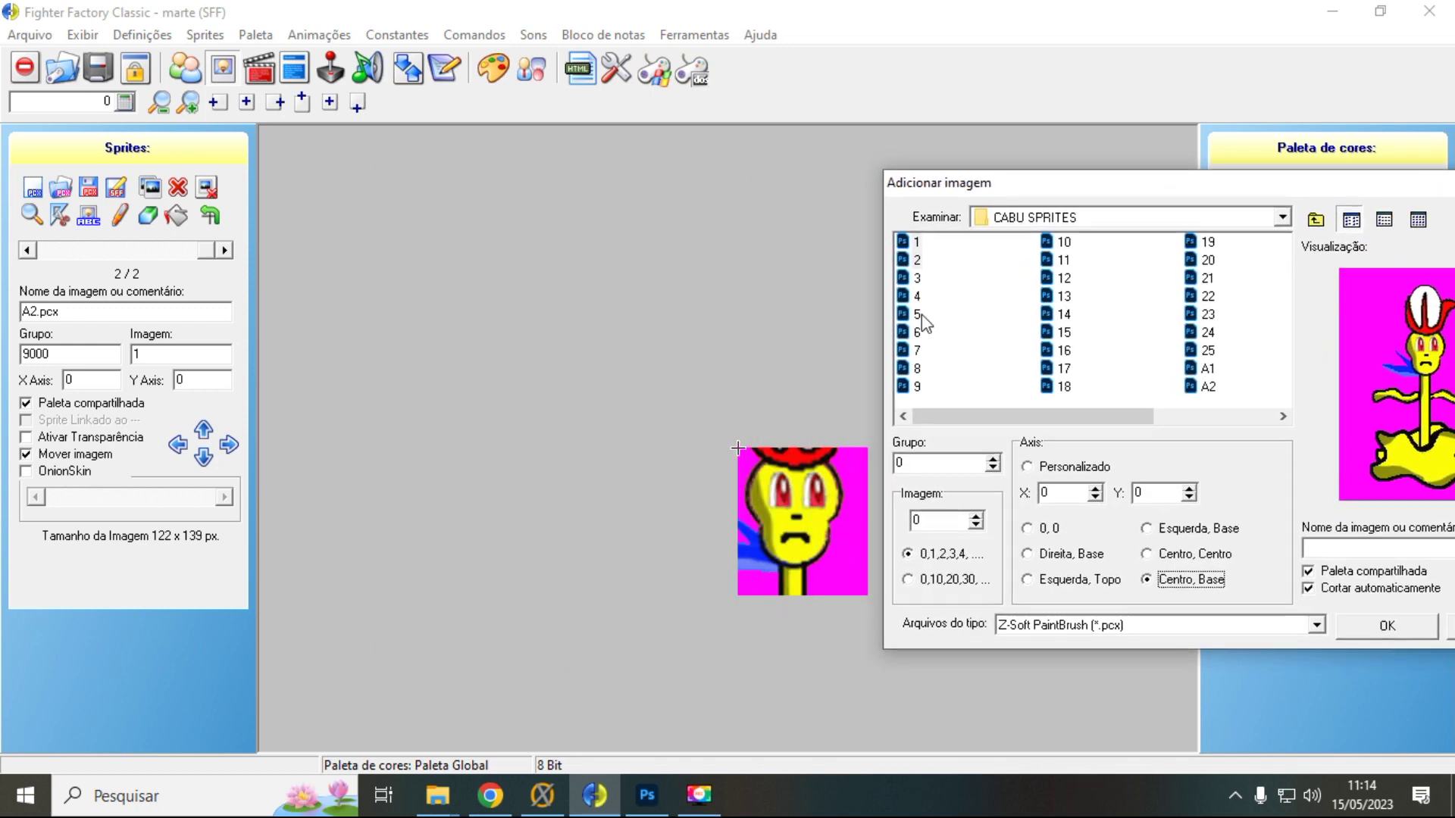
{"action": "left_click_drag", "start_coordinate": [1041, 183], "coordinate": [316, 158]}
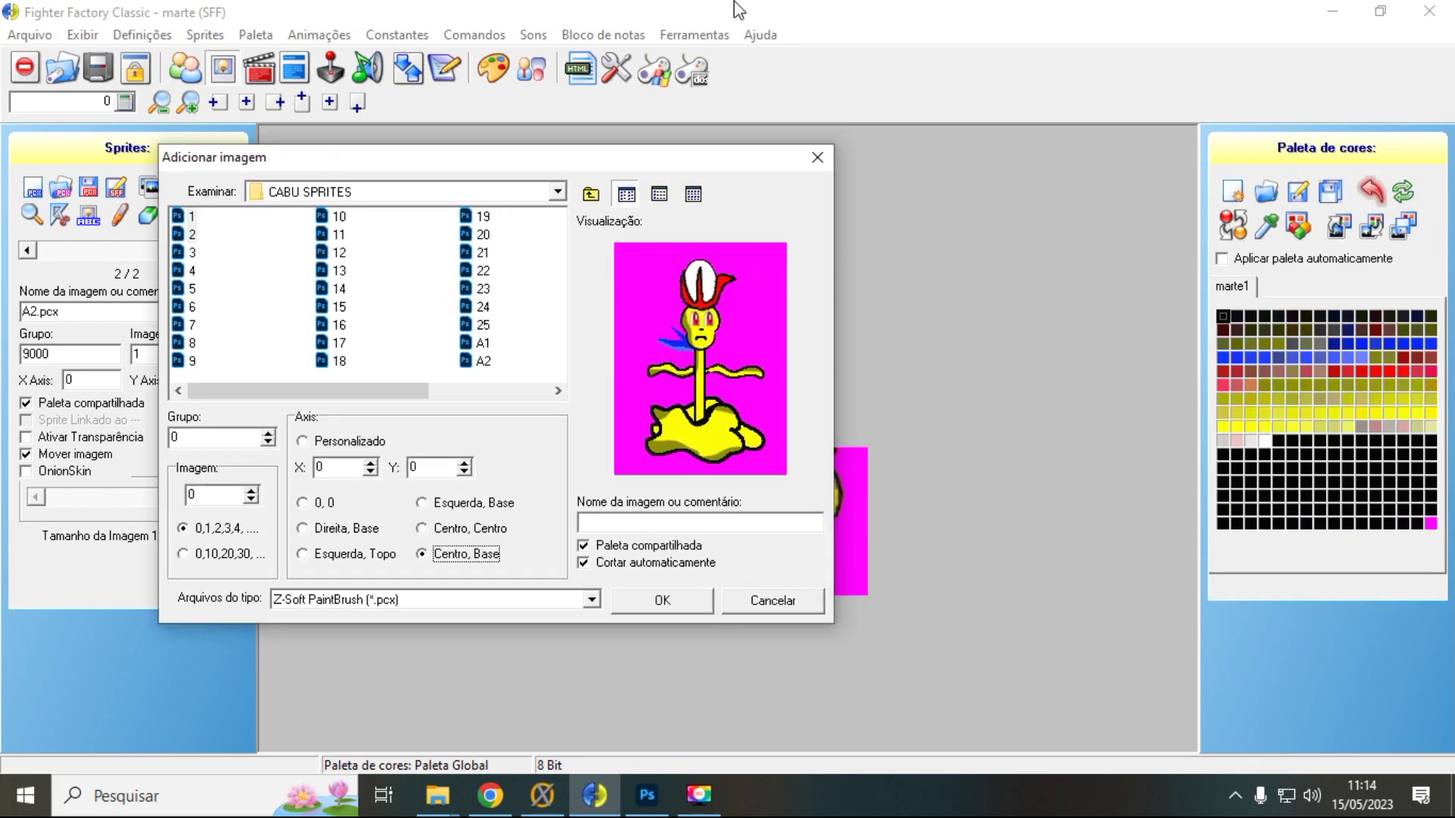
{"action": "left_click_drag", "start_coordinate": [546, 156], "coordinate": [699, 144]}
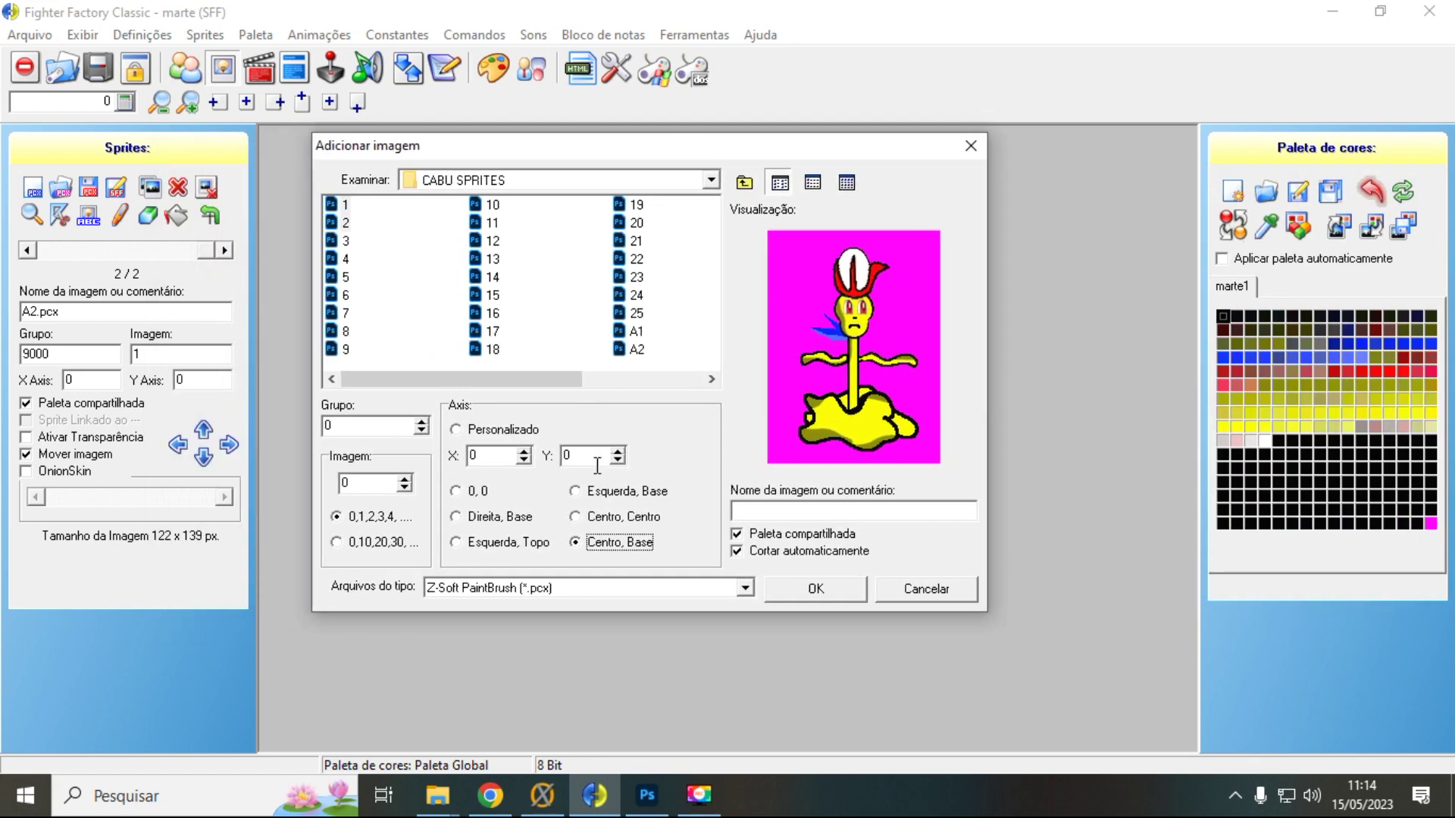
{"action": "double_click", "coordinate": [781, 535]}
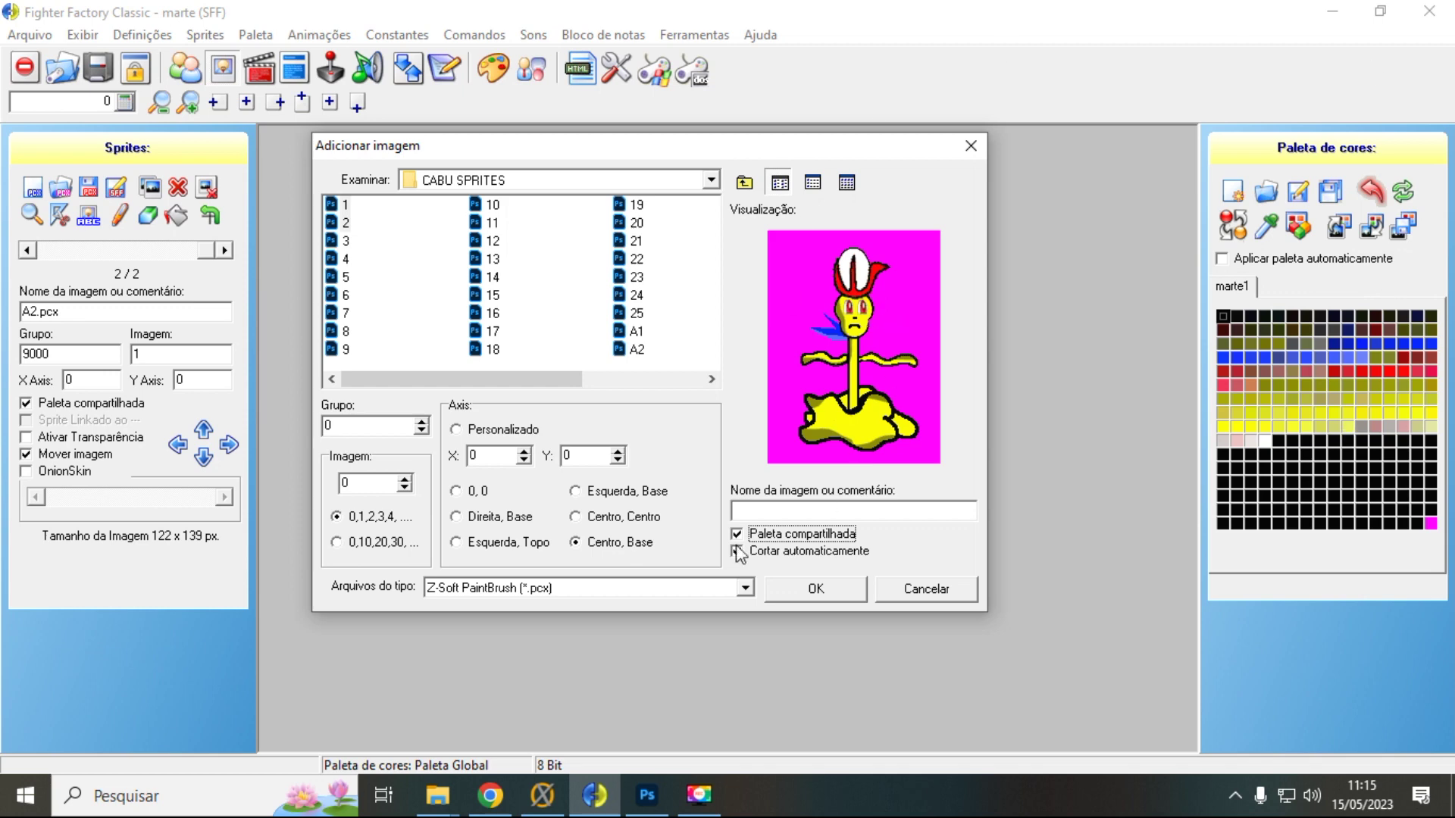
{"action": "left_click", "coordinate": [821, 541]}
{"action": "left_click", "coordinate": [796, 538]}
{"action": "left_click", "coordinate": [815, 589]}
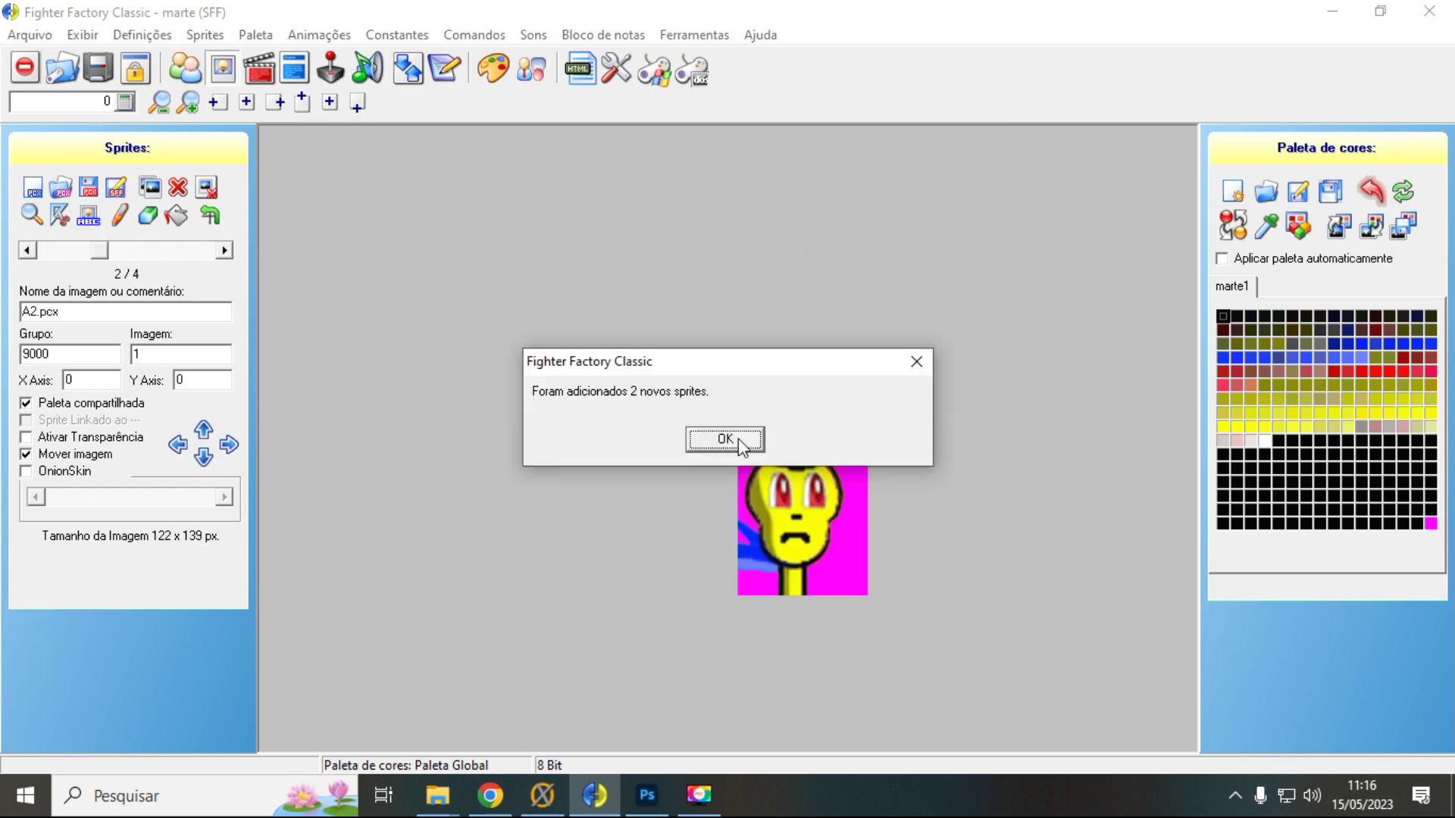
{"action": "left_click", "coordinate": [739, 443]}
Browse all the sprites in the file and compare the two newly imported group 0 frames
{"action": "left_click", "coordinate": [135, 250]}
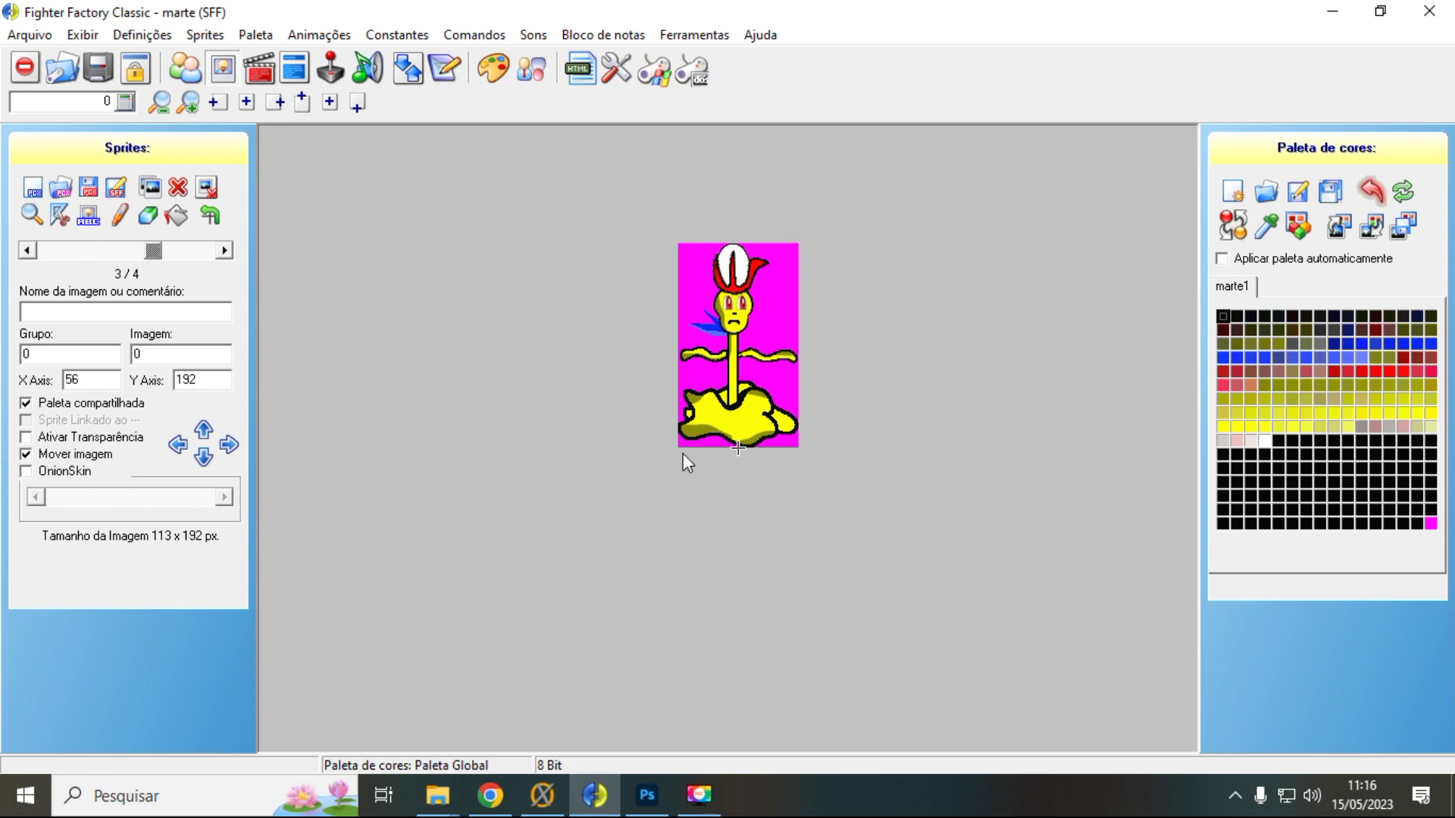
{"action": "left_click", "coordinate": [196, 253]}
{"action": "mouse_move", "coordinate": [176, 256]}
{"action": "left_mouse_down"}
{"action": "mouse_move", "coordinate": [83, 250]}
{"action": "mouse_move", "coordinate": [168, 256]}
{"action": "left_mouse_up"}
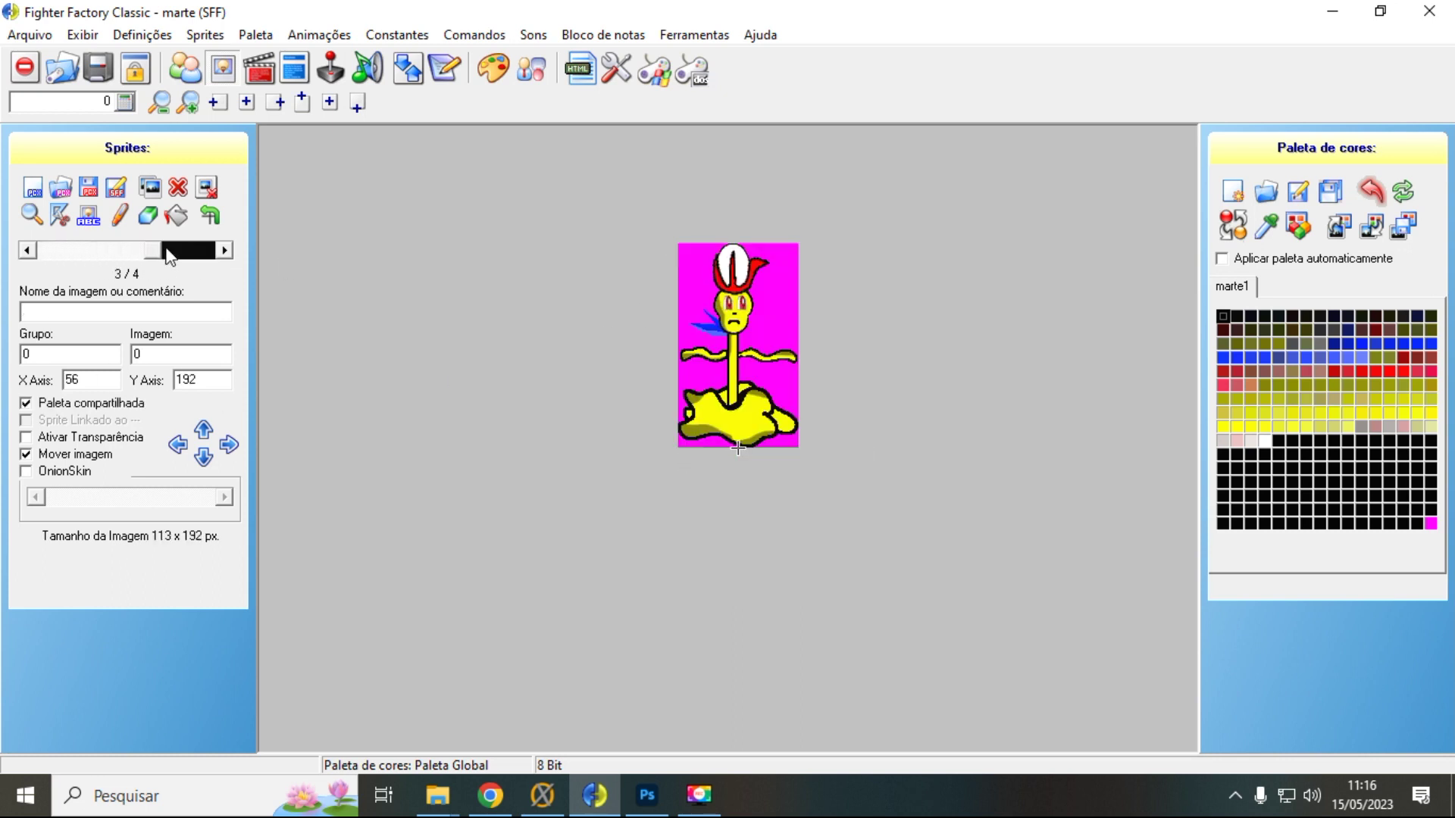
{"action": "left_click", "coordinate": [192, 253]}
{"action": "left_click", "coordinate": [147, 250]}
{"action": "left_click", "coordinate": [119, 250]}
{"action": "left_click", "coordinate": [154, 254]}
{"action": "left_click", "coordinate": [88, 251]}
{"action": "left_click", "coordinate": [41, 250]}
{"action": "left_click", "coordinate": [120, 251]}
{"action": "left_click", "coordinate": [156, 252]}
{"action": "left_click", "coordinate": [65, 249]}
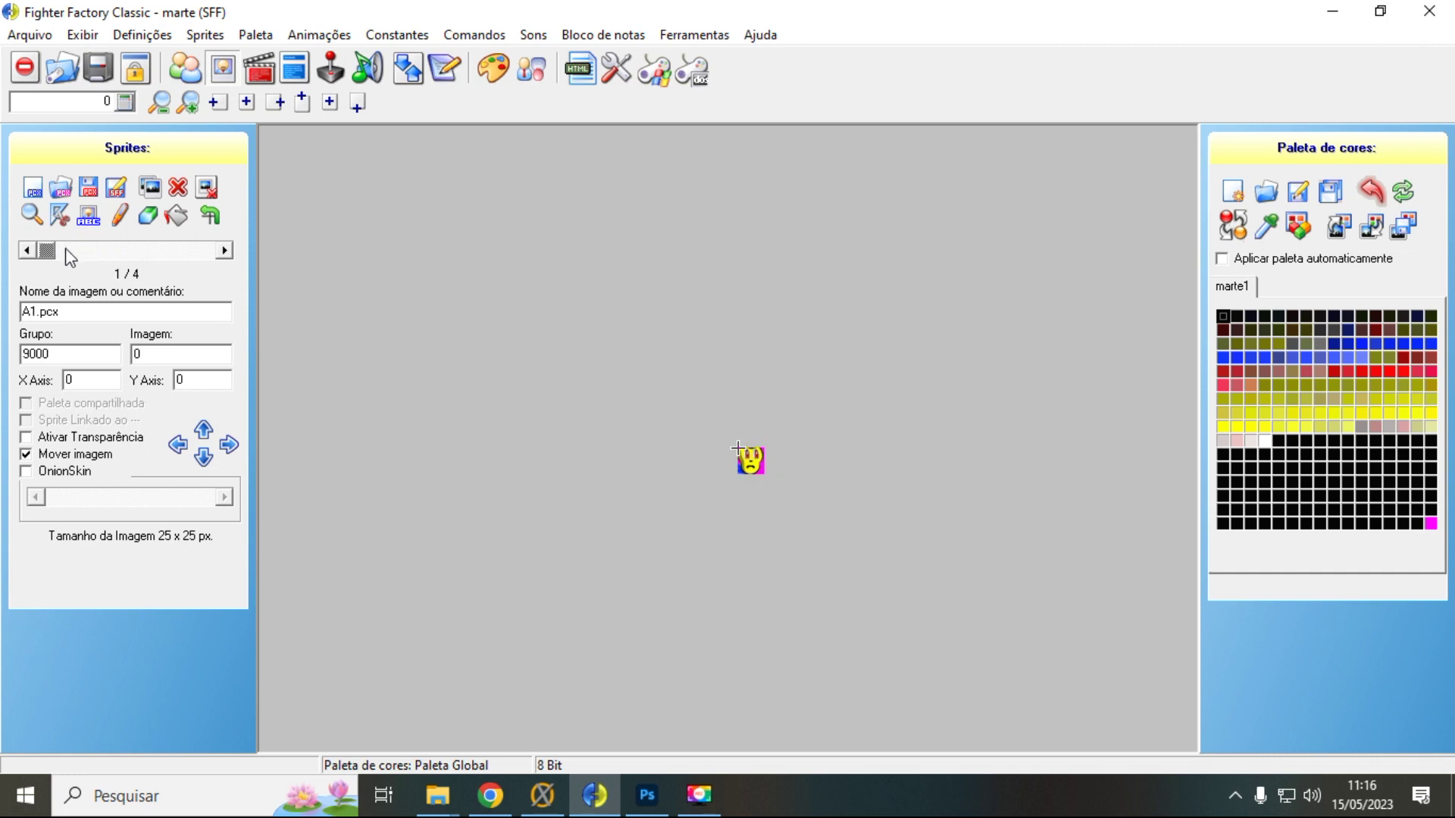
{"action": "left_click", "coordinate": [86, 245]}
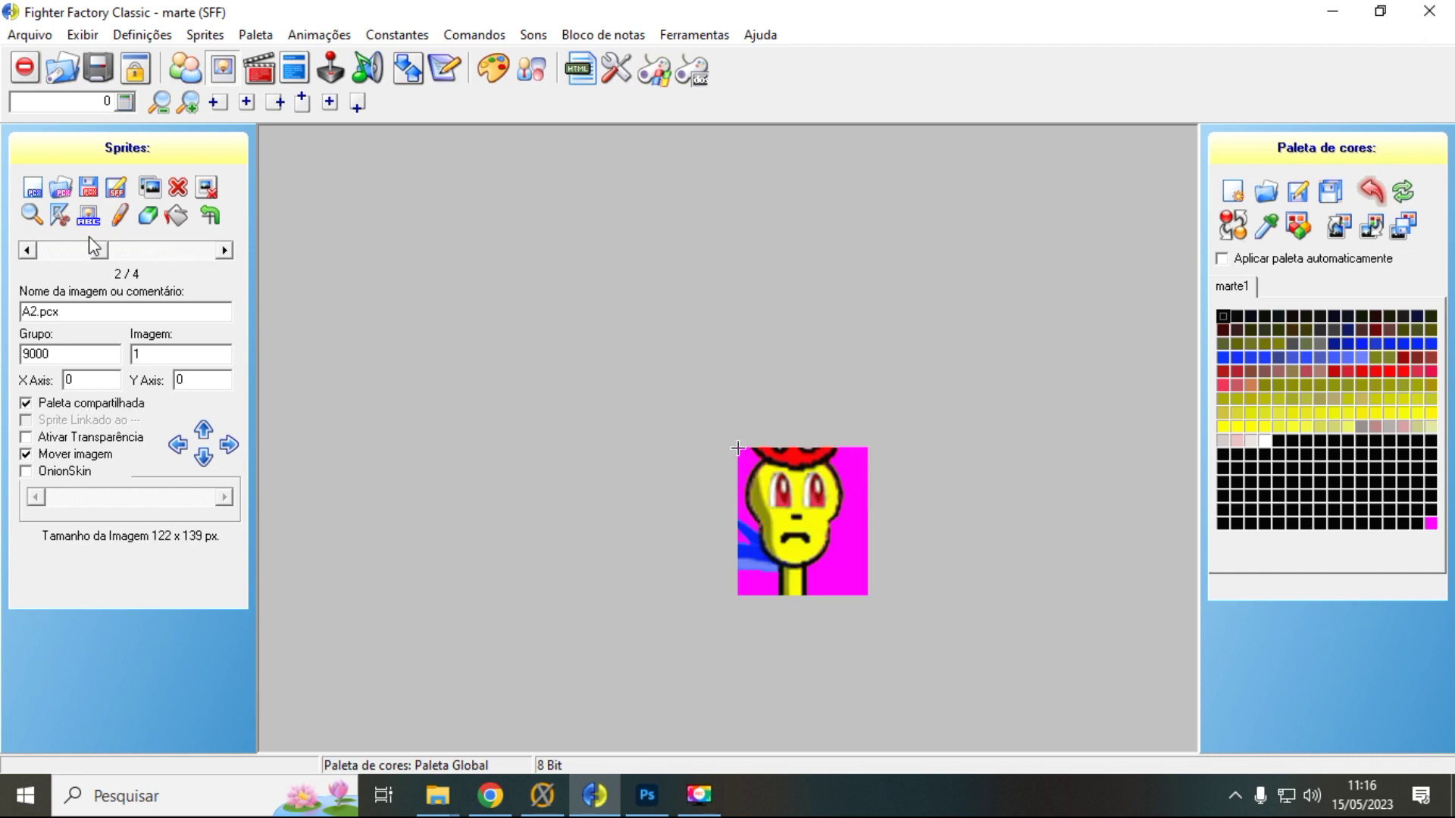
{"action": "left_click", "coordinate": [130, 256]}
{"action": "left_click", "coordinate": [196, 256]}
{"action": "left_click", "coordinate": [150, 255]}
{"action": "left_click", "coordinate": [196, 254]}
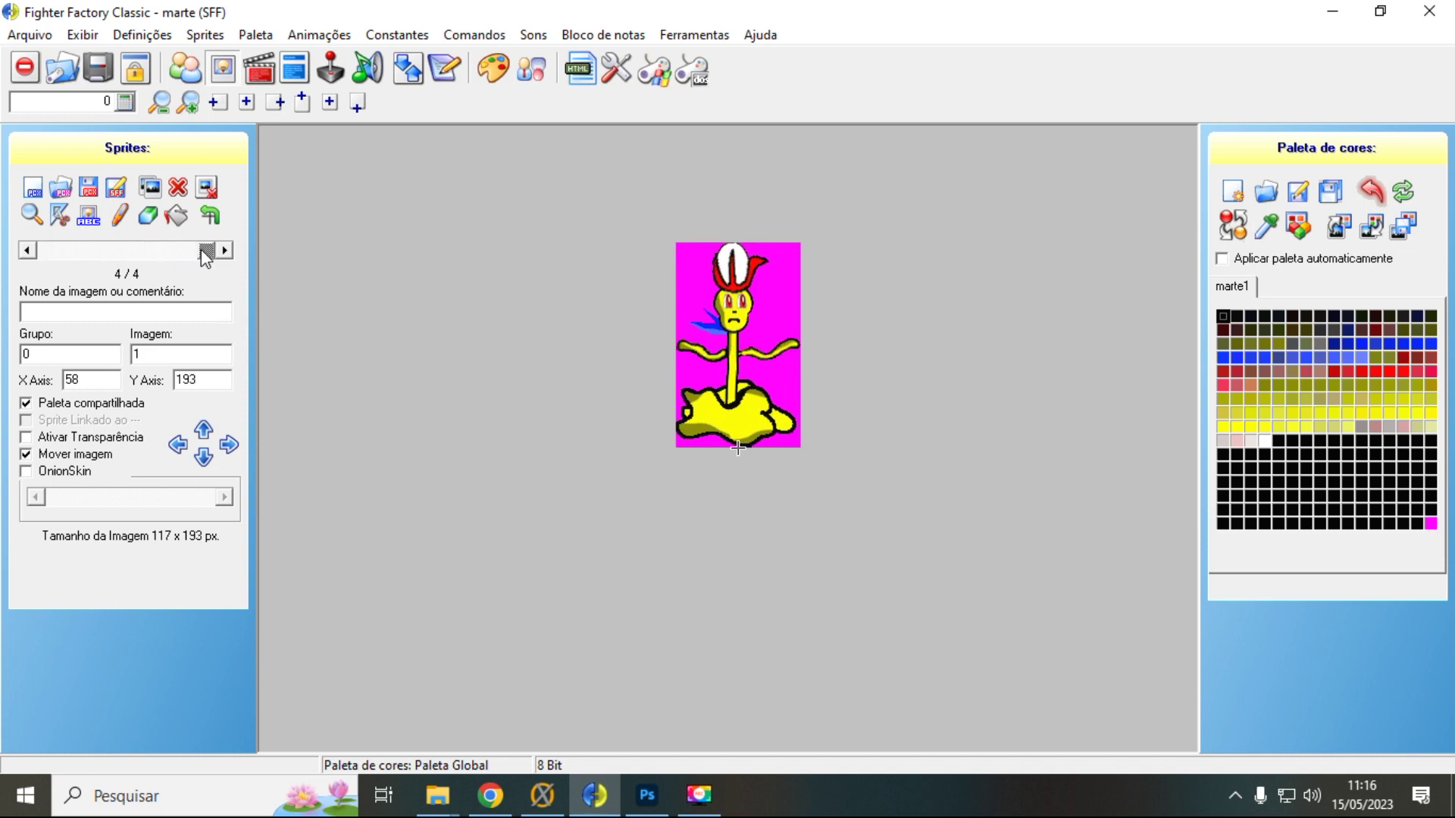
{"action": "left_click", "coordinate": [167, 252]}
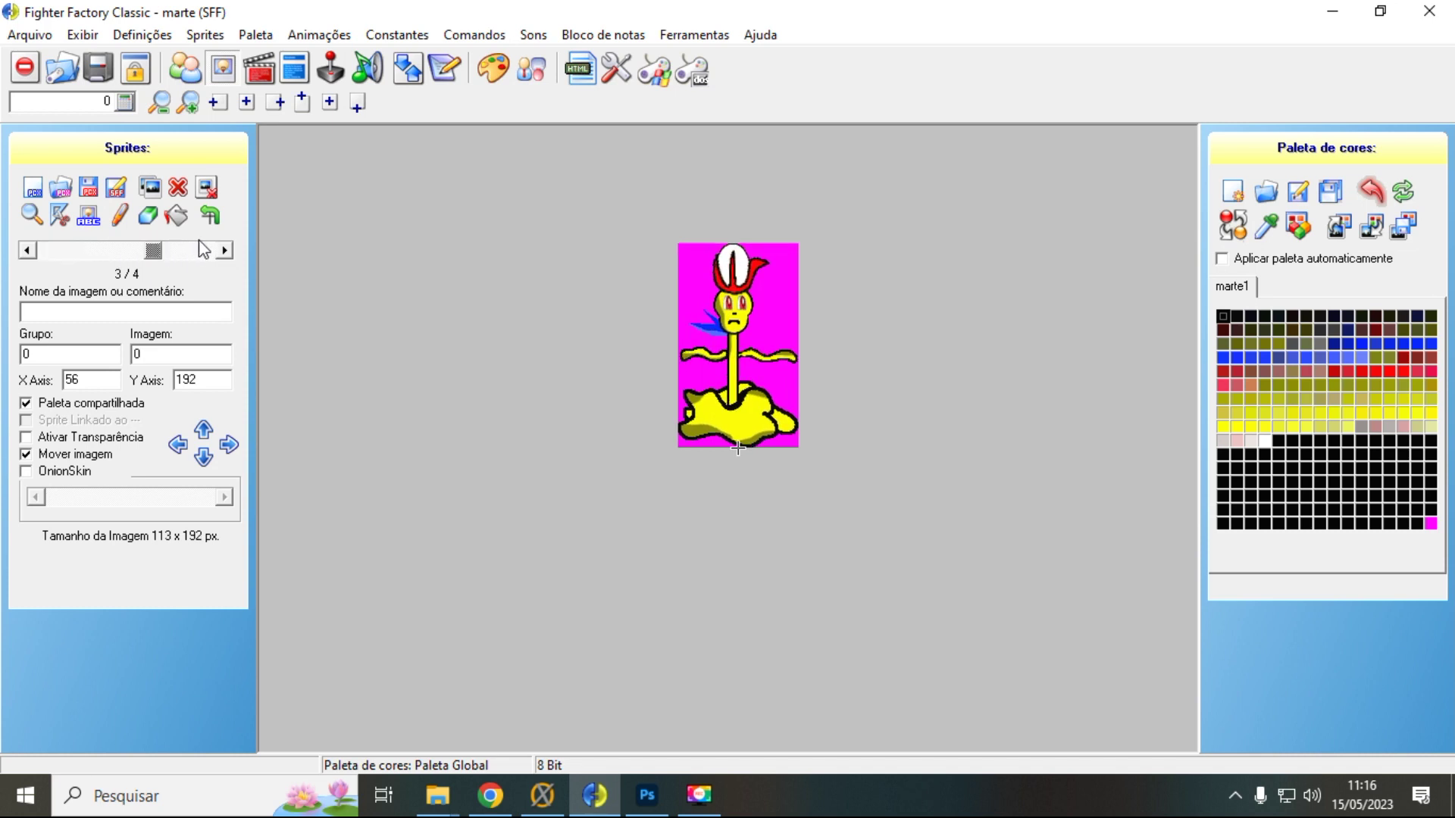
{"action": "left_click", "coordinate": [196, 254]}
{"action": "left_click", "coordinate": [104, 257]}
{"action": "left_click_drag", "start_coordinate": [151, 250], "coordinate": [152, 256]}
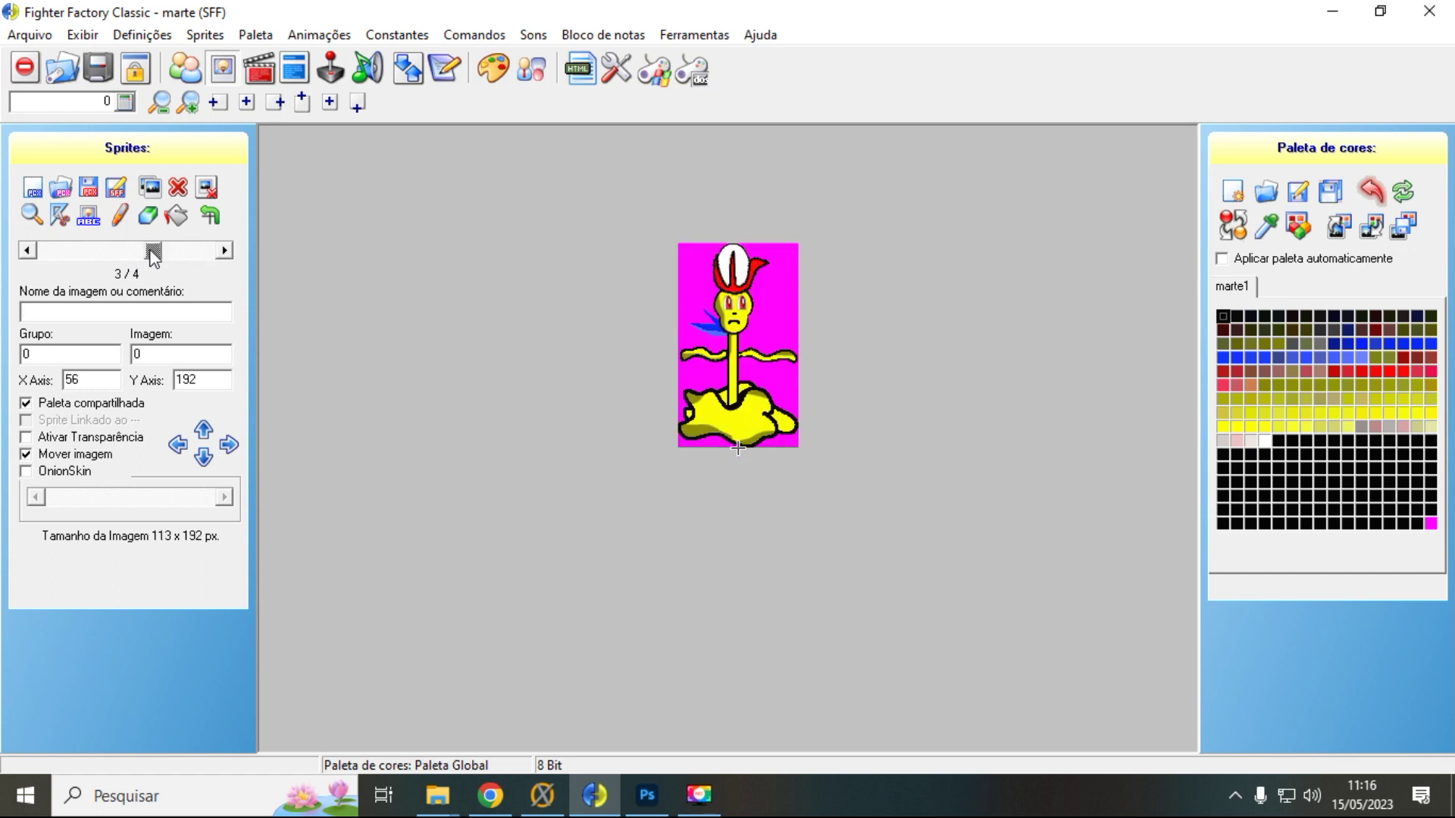
Turn on transparency for the sprite display and compare the group 0 frames with and without the magenta background
{"action": "left_click", "coordinate": [27, 439]}
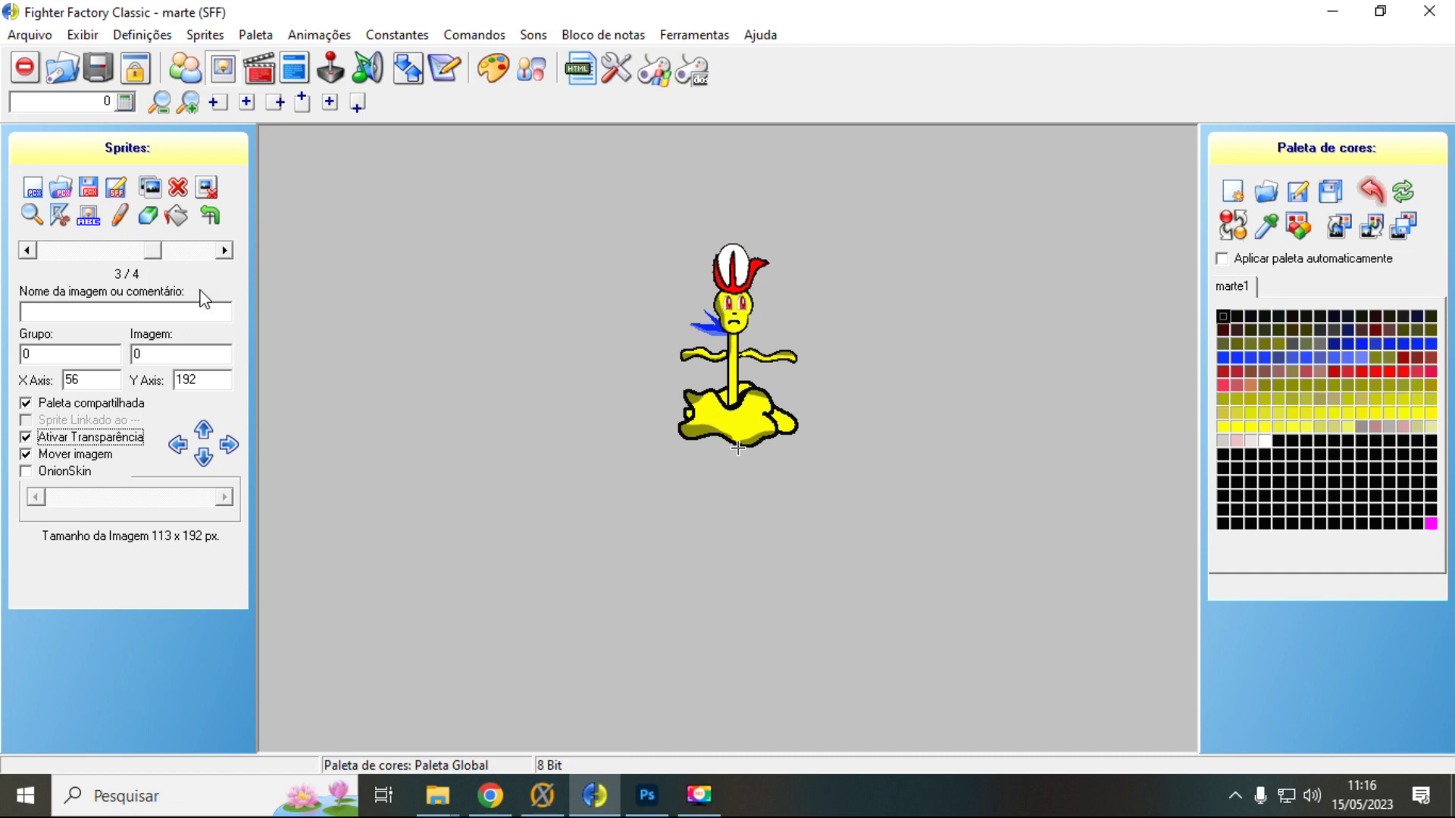
{"action": "left_click", "coordinate": [123, 256]}
{"action": "left_click_drag", "start_coordinate": [100, 250], "coordinate": [182, 250]}
{"action": "left_click", "coordinate": [127, 253]}
{"action": "left_click", "coordinate": [178, 250]}
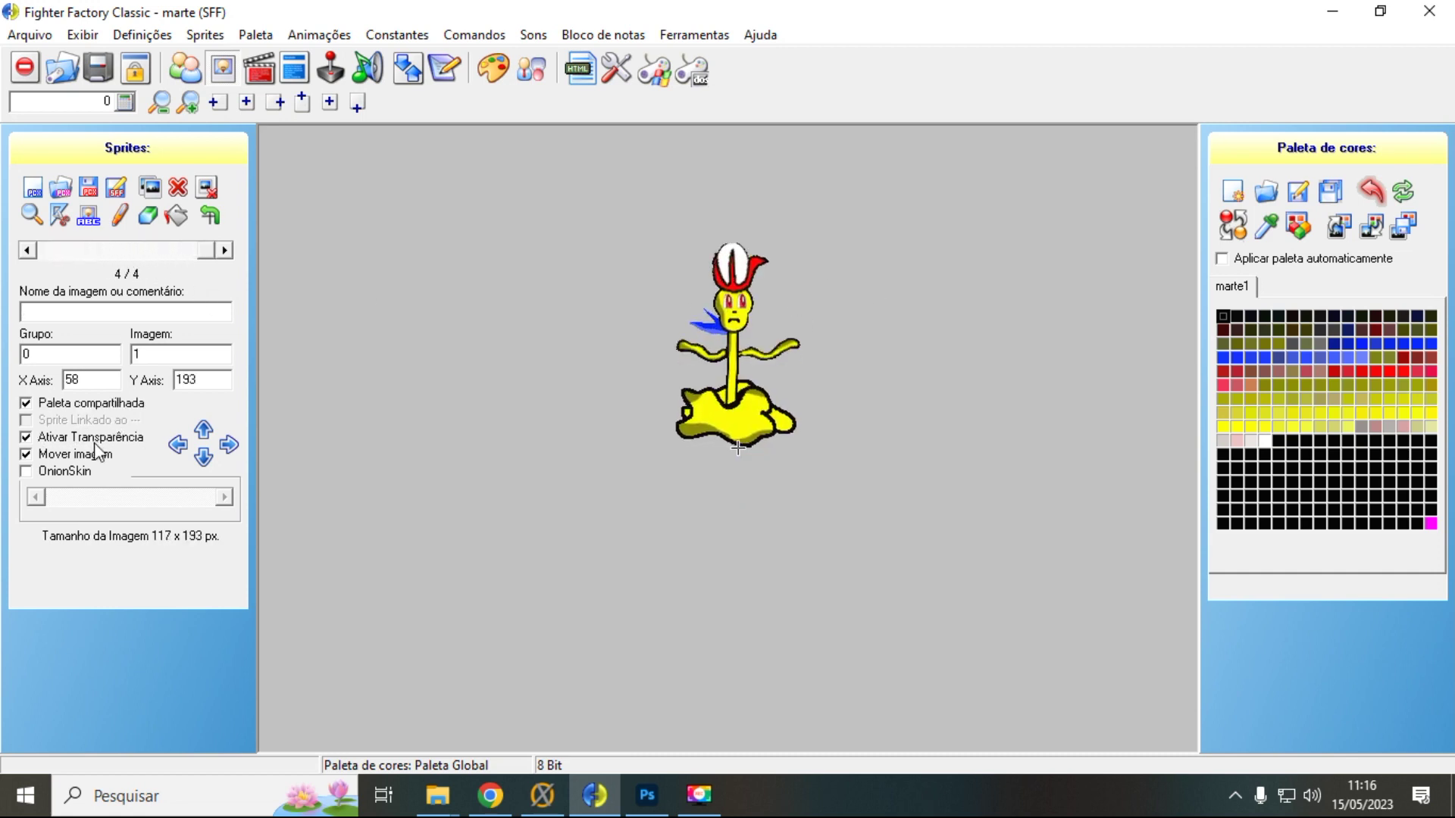
{"action": "left_click", "coordinate": [95, 438]}
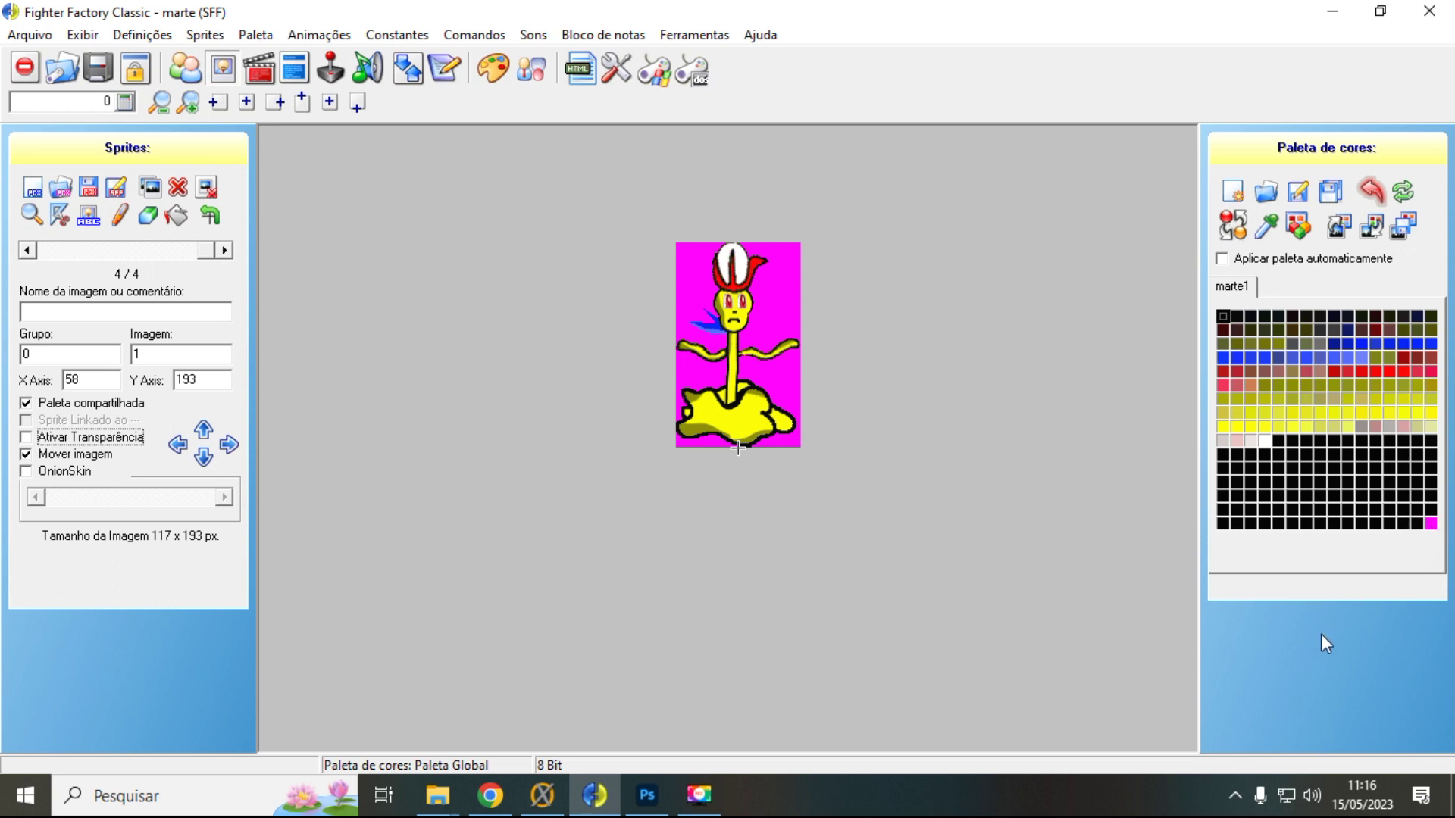
{"action": "left_click", "coordinate": [115, 438]}
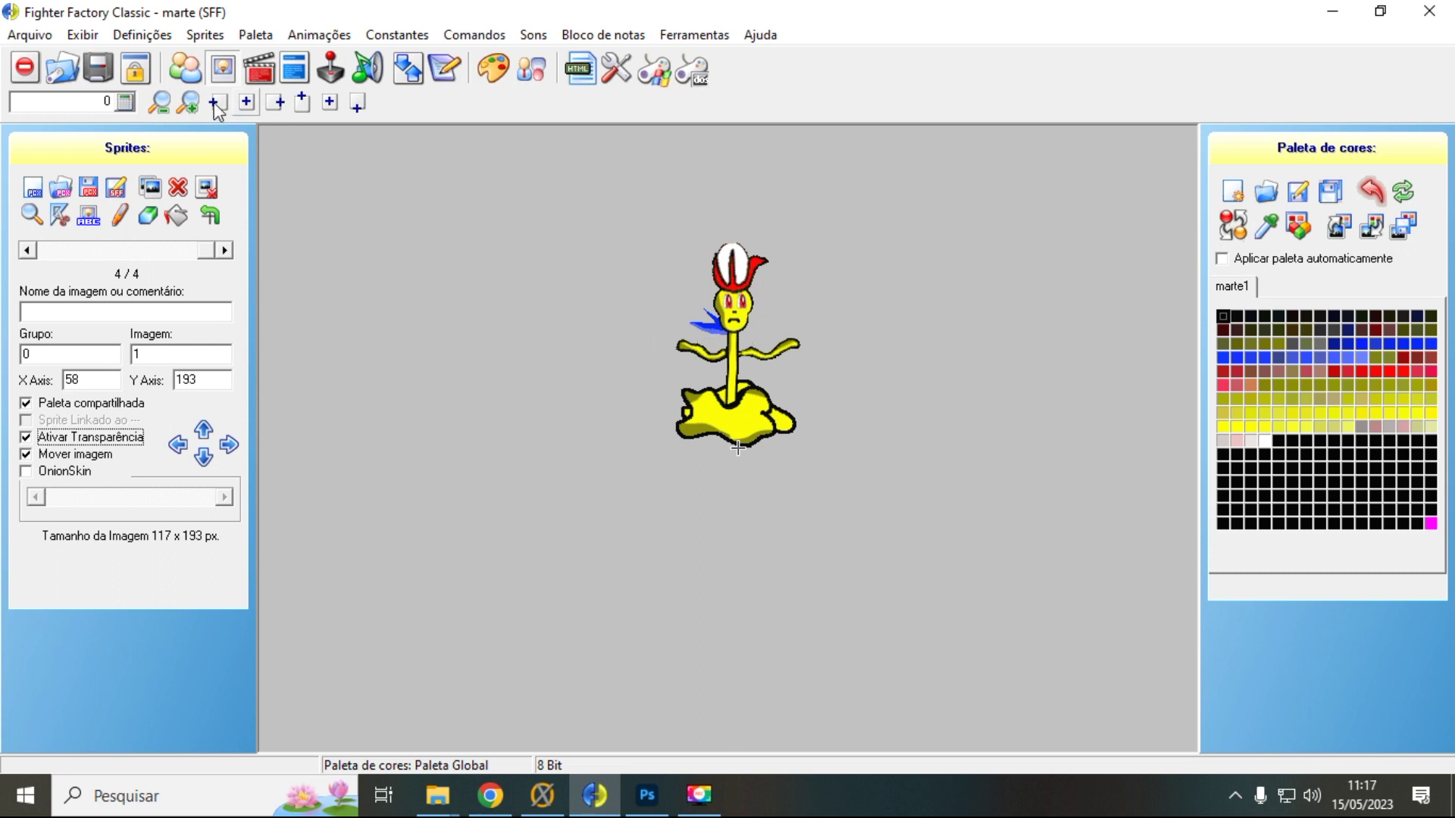
Shift sprite 0,1 to about X axis 46 and Y axis 180, and compare its position with sprite 0,0
{"action": "left_click", "coordinate": [190, 103]}
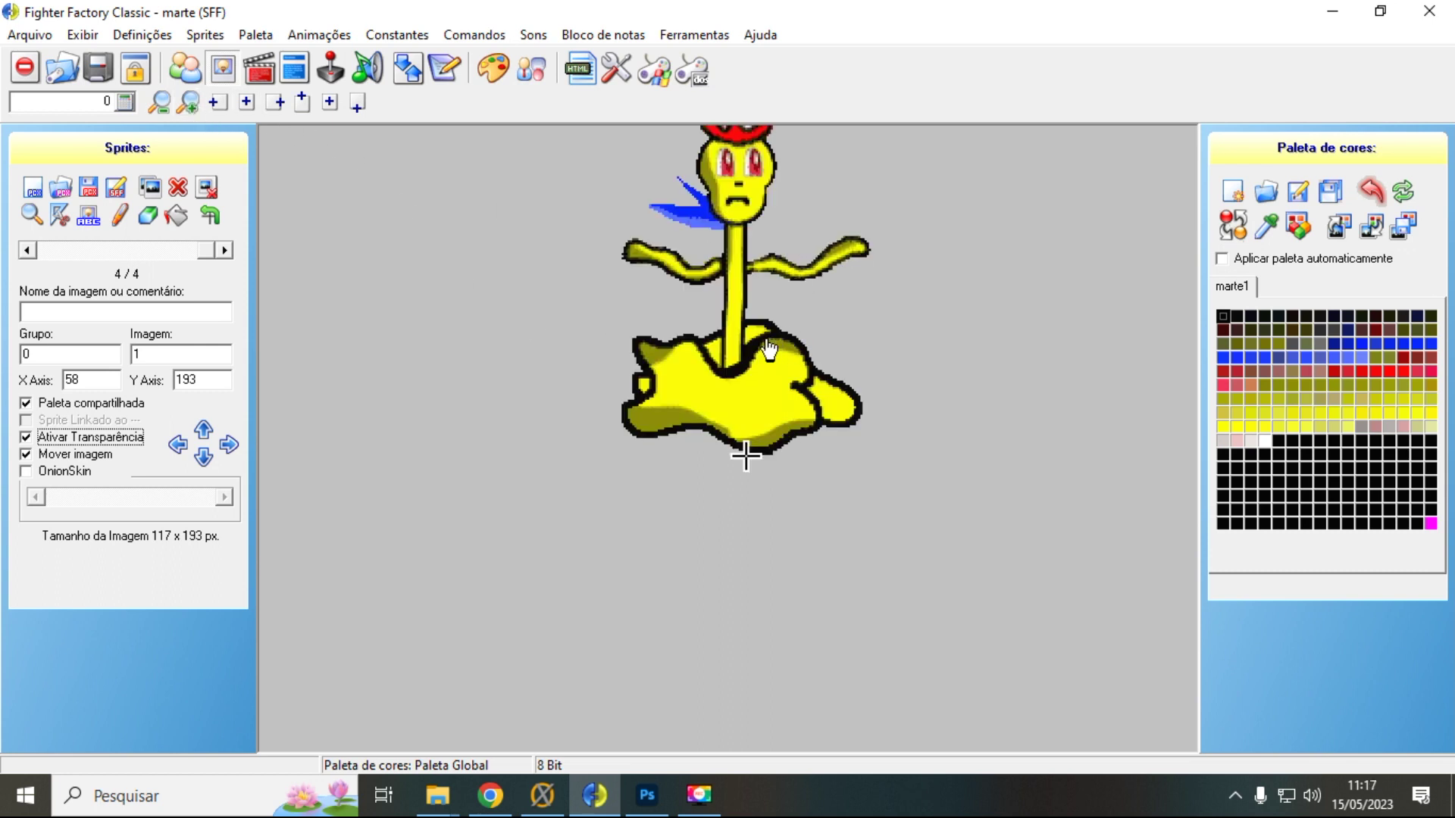
{"action": "mouse_move", "coordinate": [742, 381]}
{"action": "left_mouse_down"}
{"action": "mouse_move", "coordinate": [741, 350]}
{"action": "mouse_move", "coordinate": [763, 372]}
{"action": "left_mouse_up"}
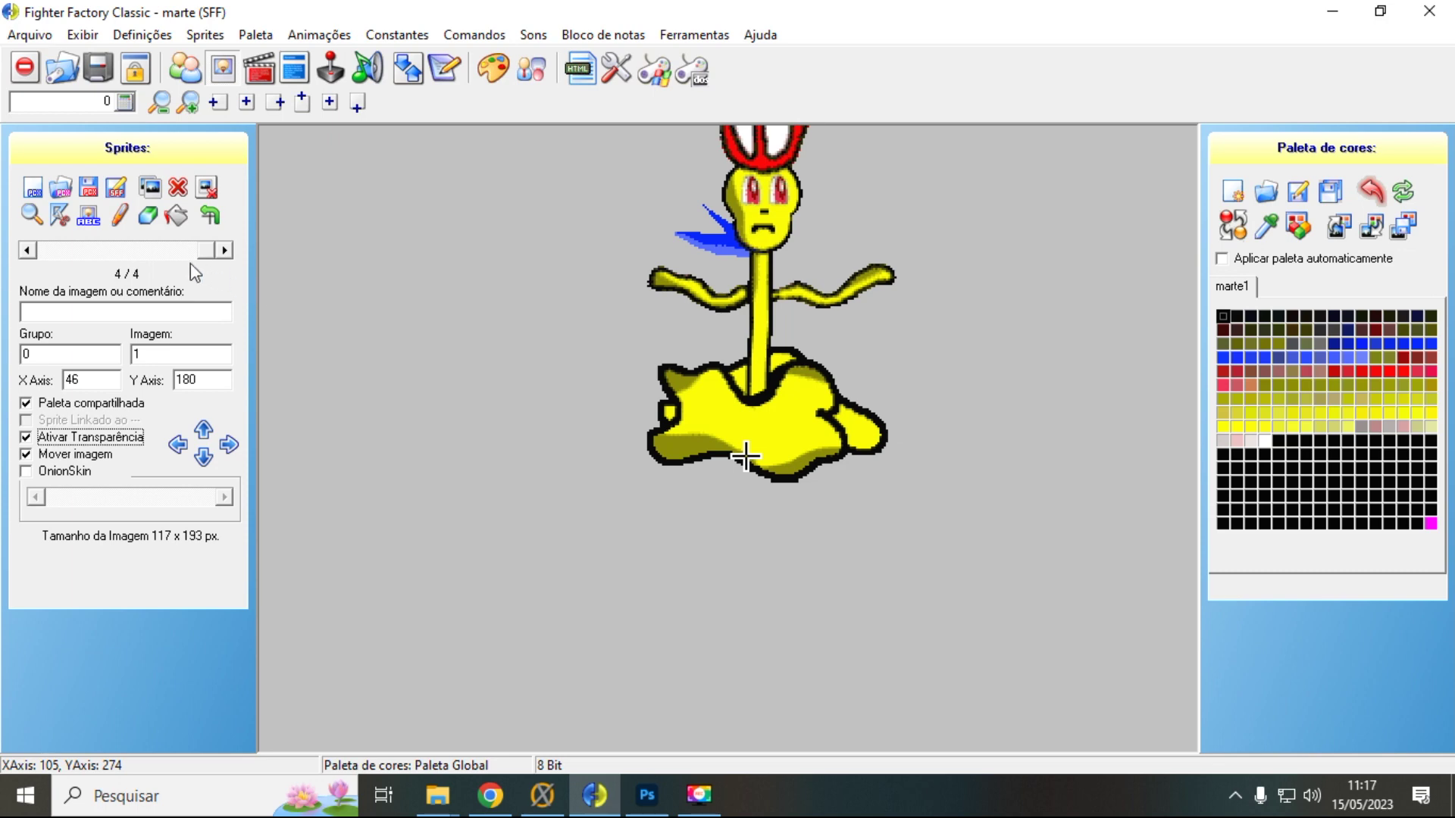
{"action": "left_click", "coordinate": [157, 253]}
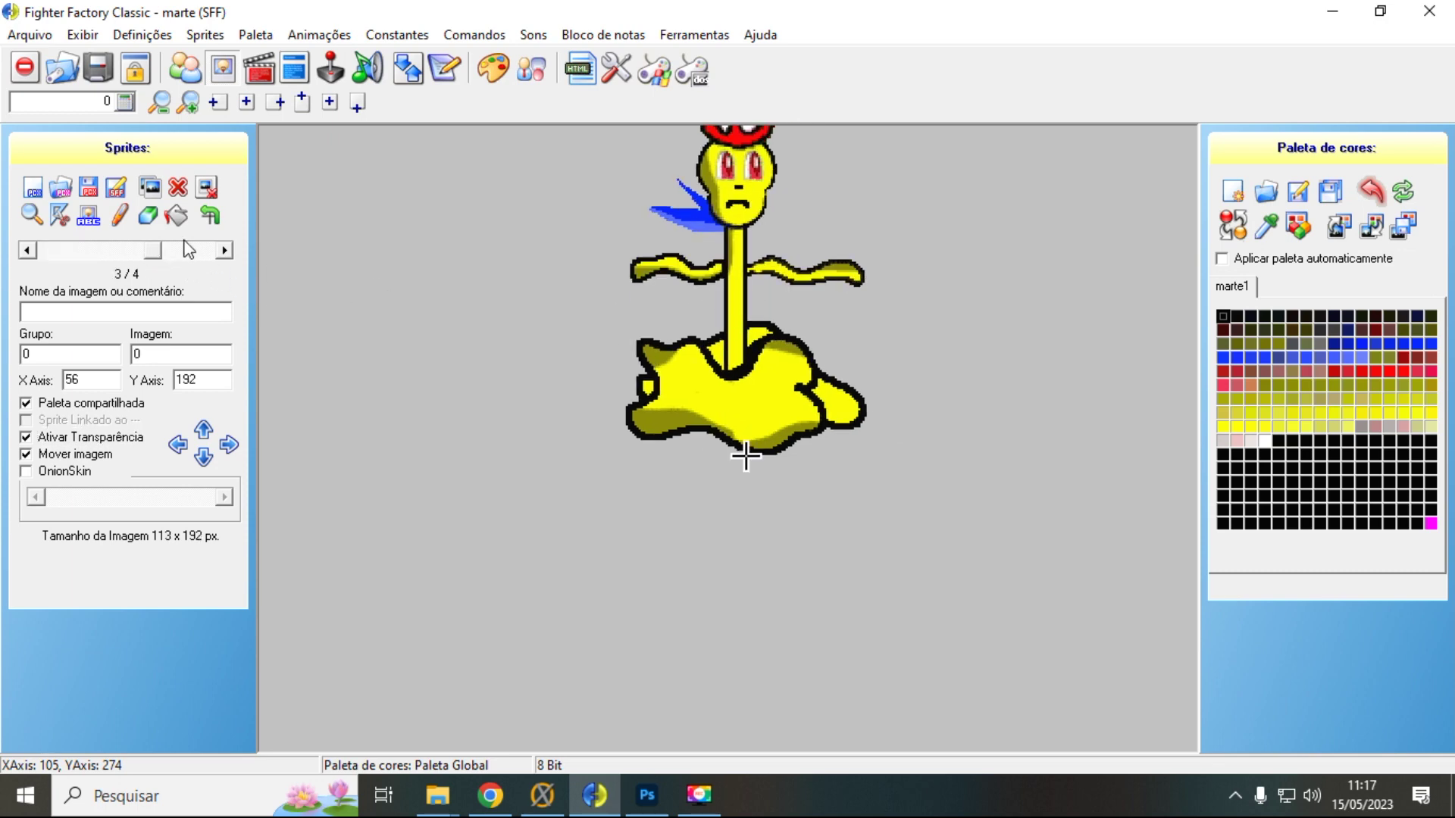
{"action": "left_click", "coordinate": [158, 103]}
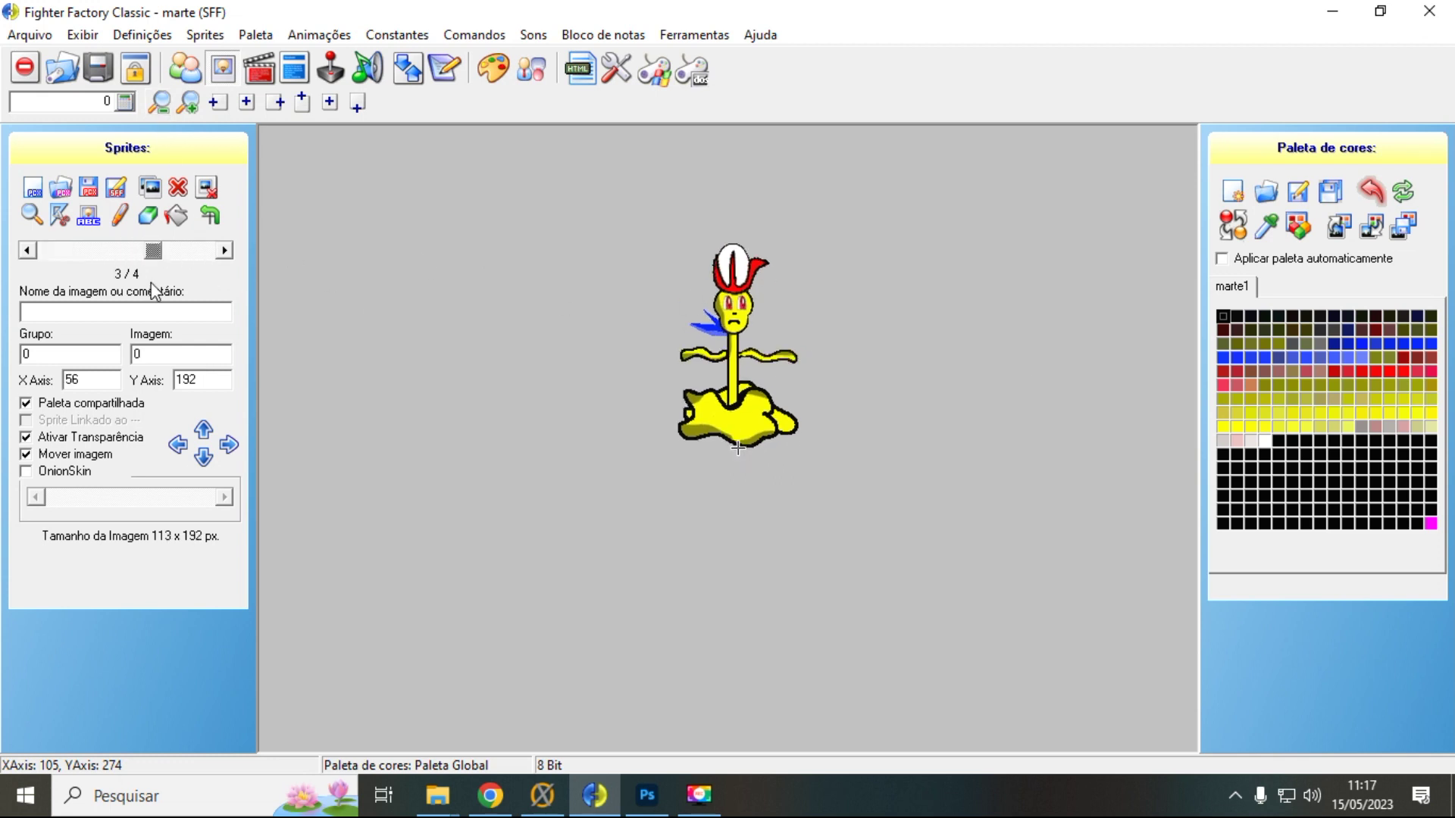
{"action": "left_click", "coordinate": [185, 251]}
{"action": "left_click", "coordinate": [149, 258]}
{"action": "left_click", "coordinate": [198, 260]}
{"action": "mouse_move", "coordinate": [199, 259]}
{"action": "left_mouse_down"}
{"action": "mouse_move", "coordinate": [140, 261]}
{"action": "mouse_move", "coordinate": [185, 254]}
{"action": "left_mouse_up"}
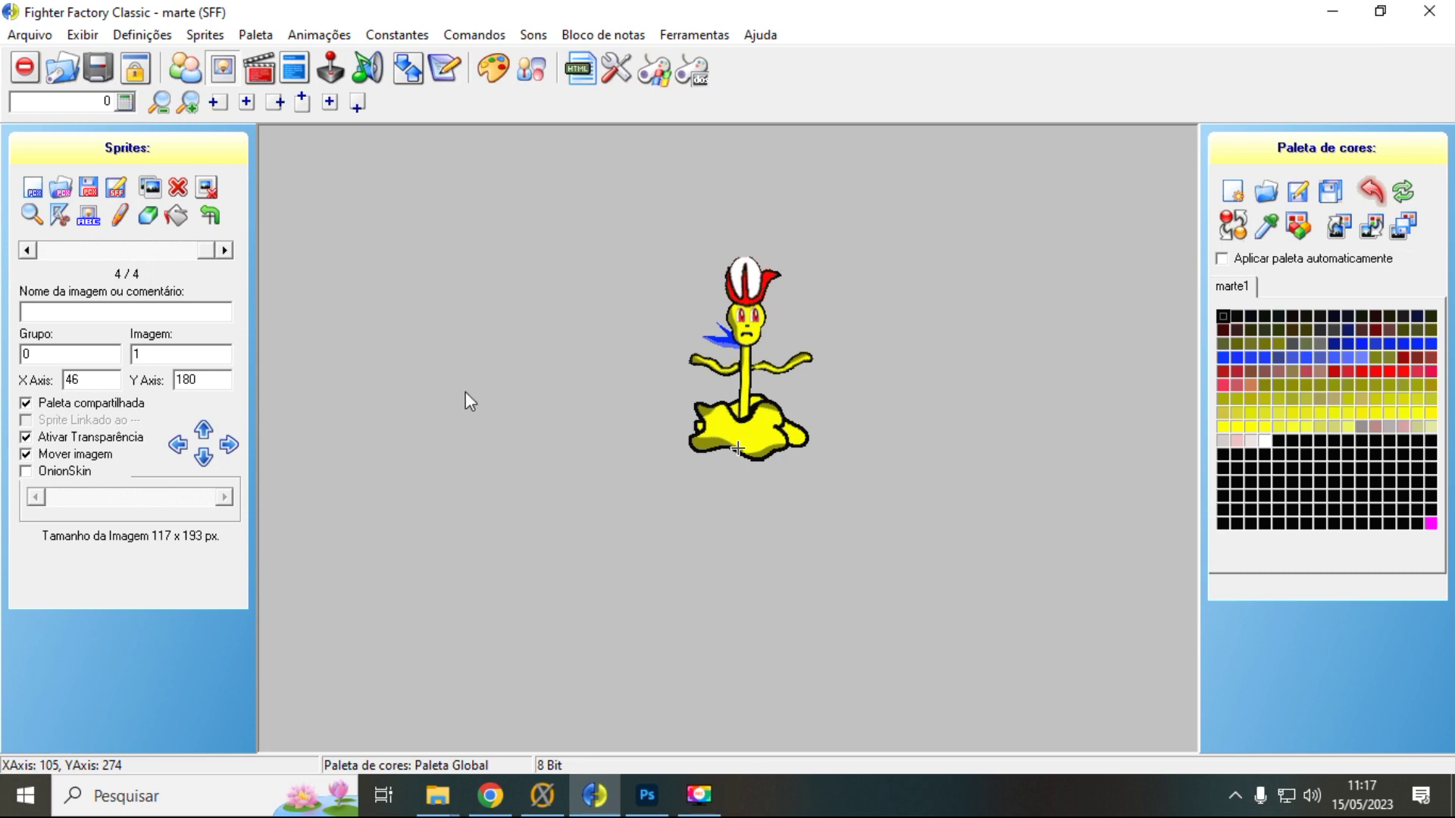
Turn on OnionSkin with sprite 0,1 as reference and move sprite 0,0 away from it to about X axis 204, Y axis 250
{"action": "left_click", "coordinate": [46, 475]}
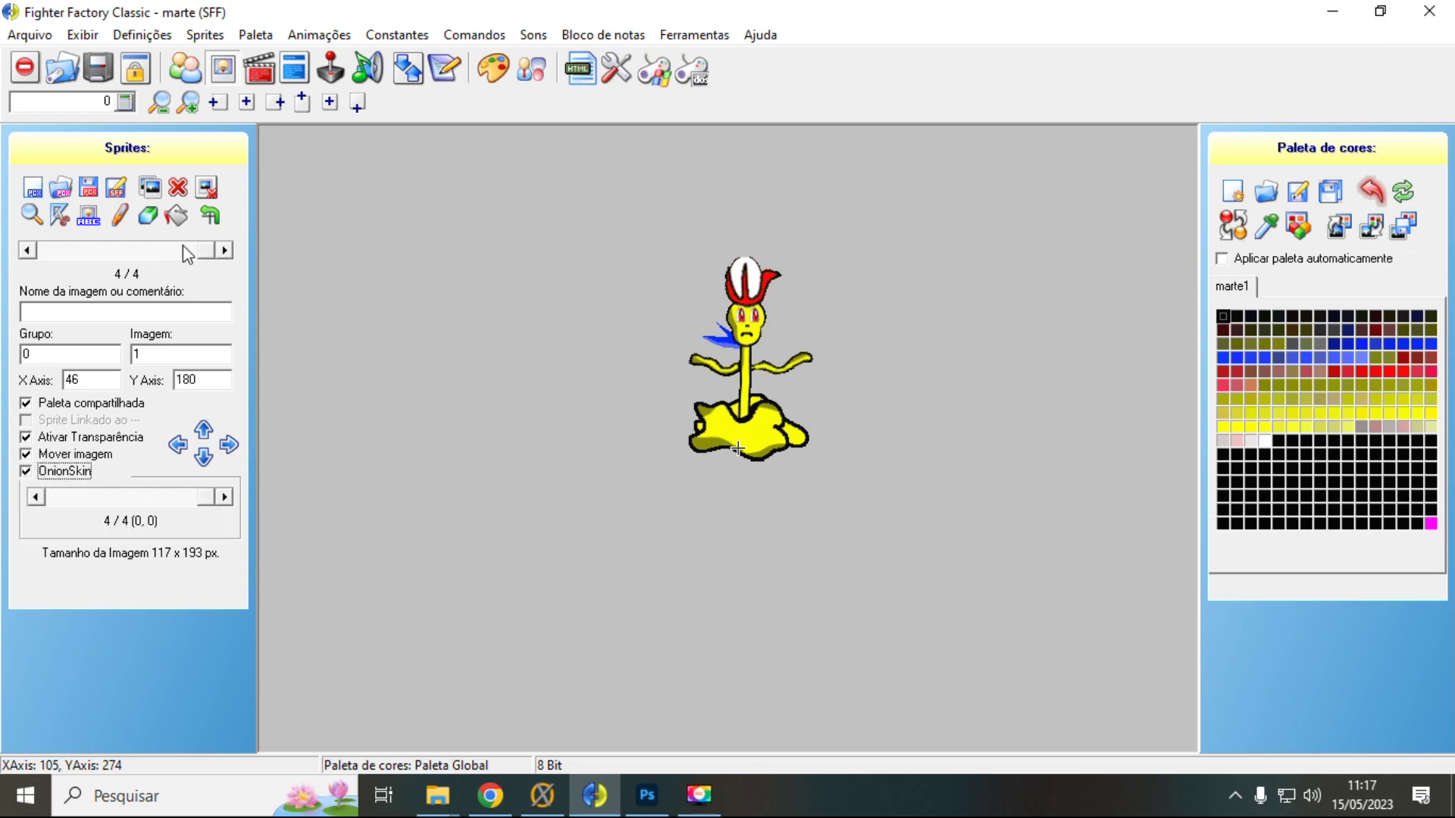
{"action": "left_click", "coordinate": [164, 245]}
{"action": "left_click_drag", "start_coordinate": [742, 341], "coordinate": [575, 265]}
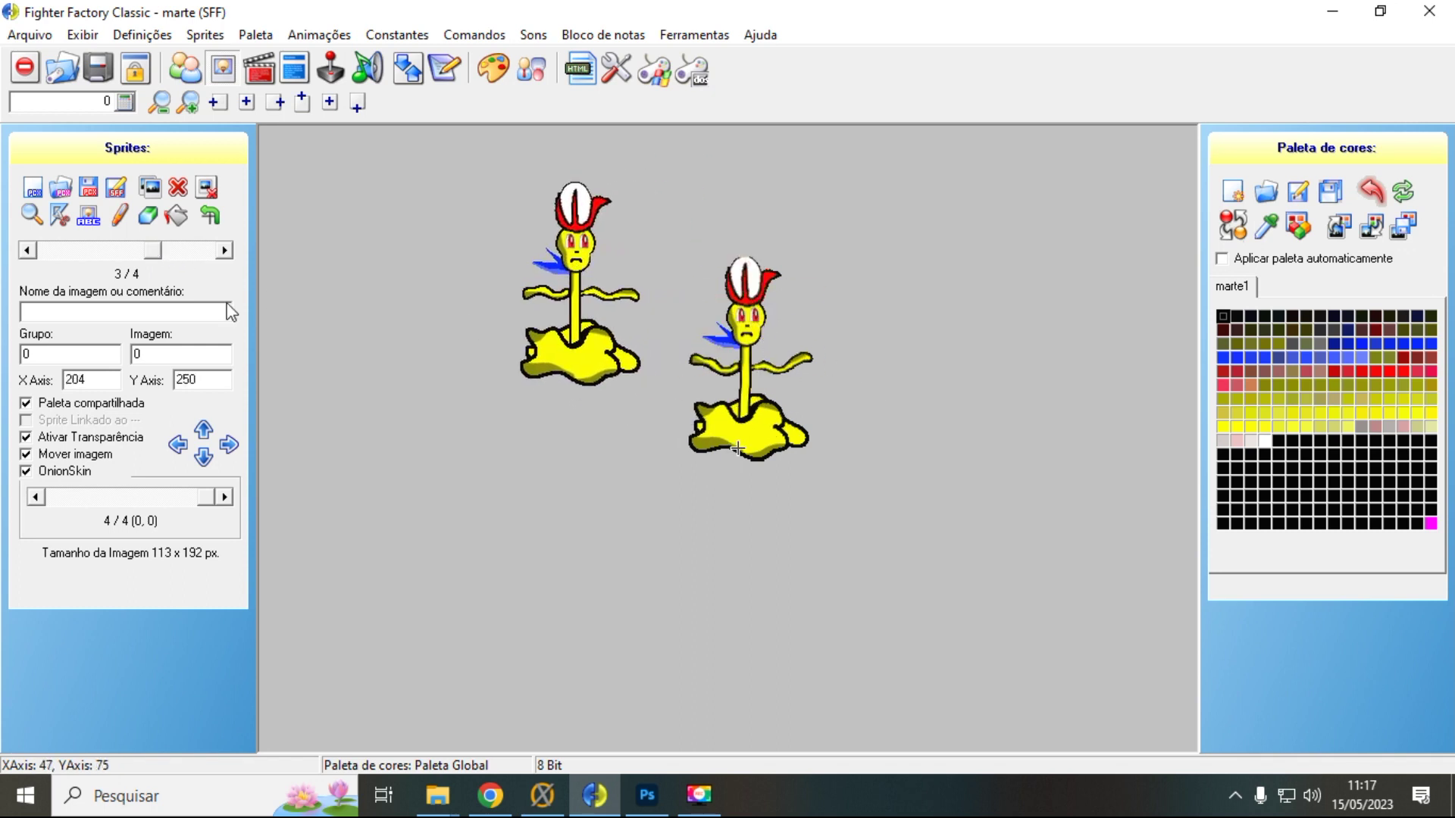
{"action": "left_click", "coordinate": [208, 251]}
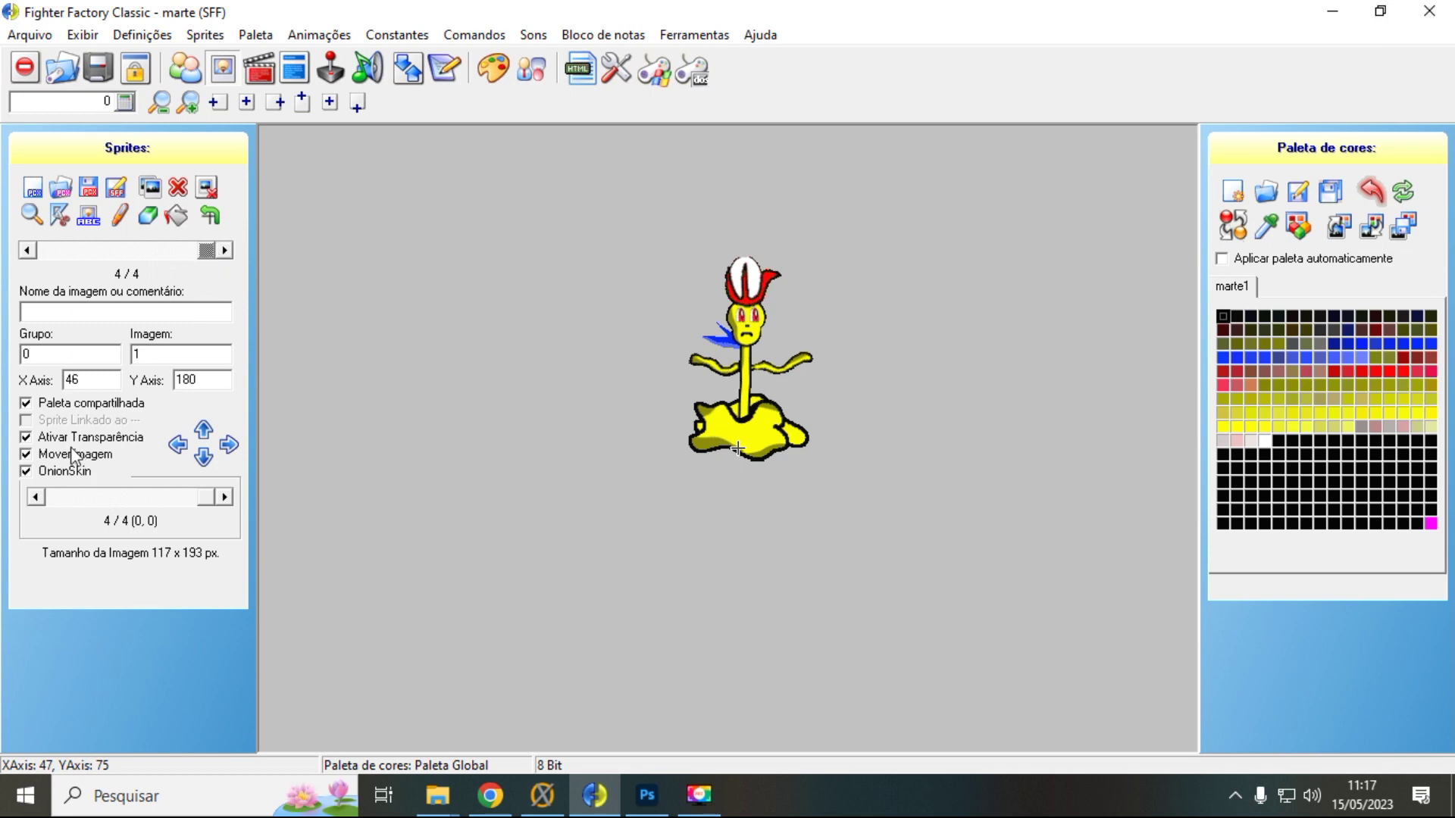
{"action": "left_click", "coordinate": [182, 250]}
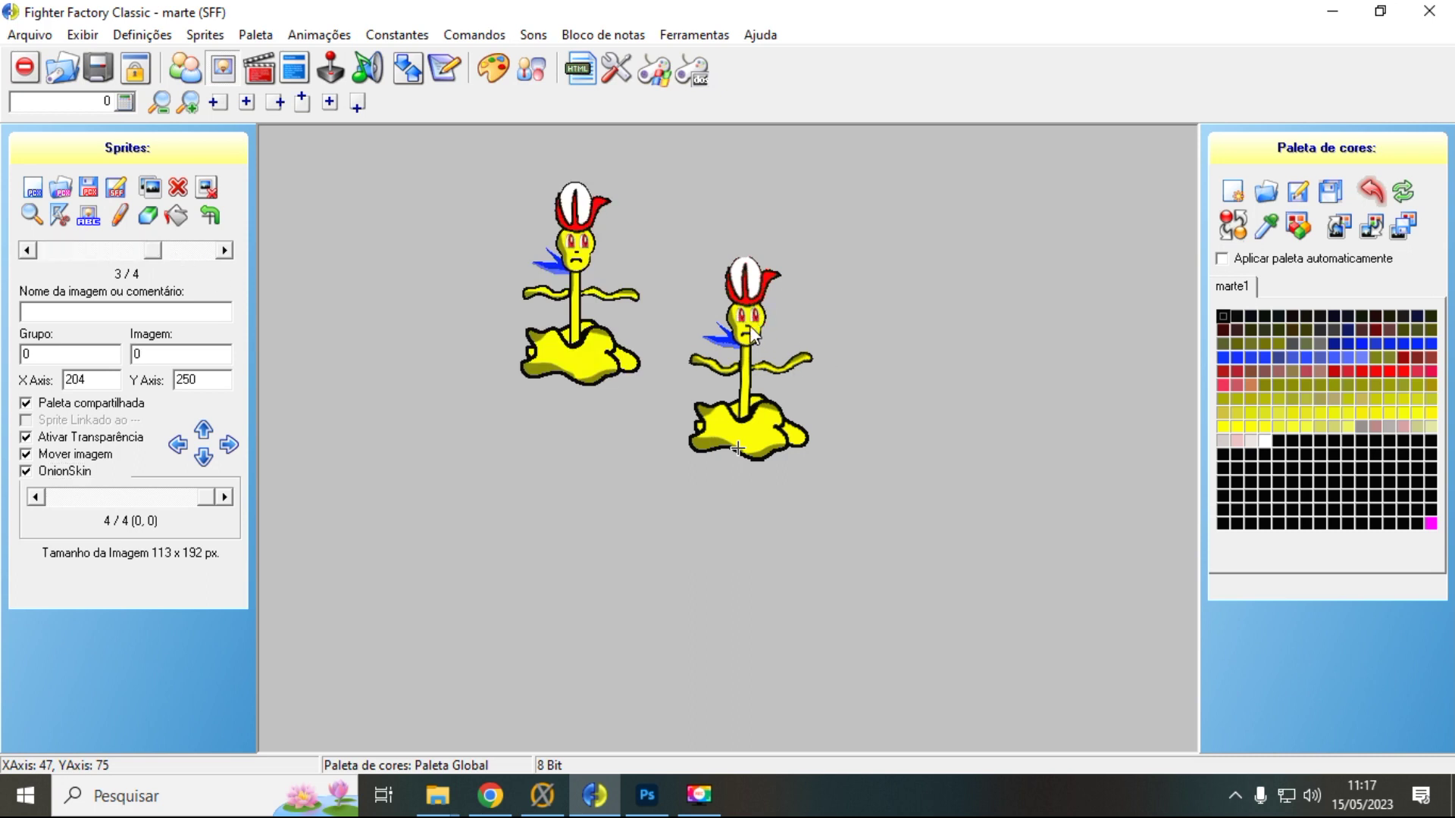
Align sprite 0,0 over the onion-skinned sprite 0,1 at X axis 44 and Y axis 181
{"action": "left_click_drag", "start_coordinate": [567, 287], "coordinate": [736, 358]}
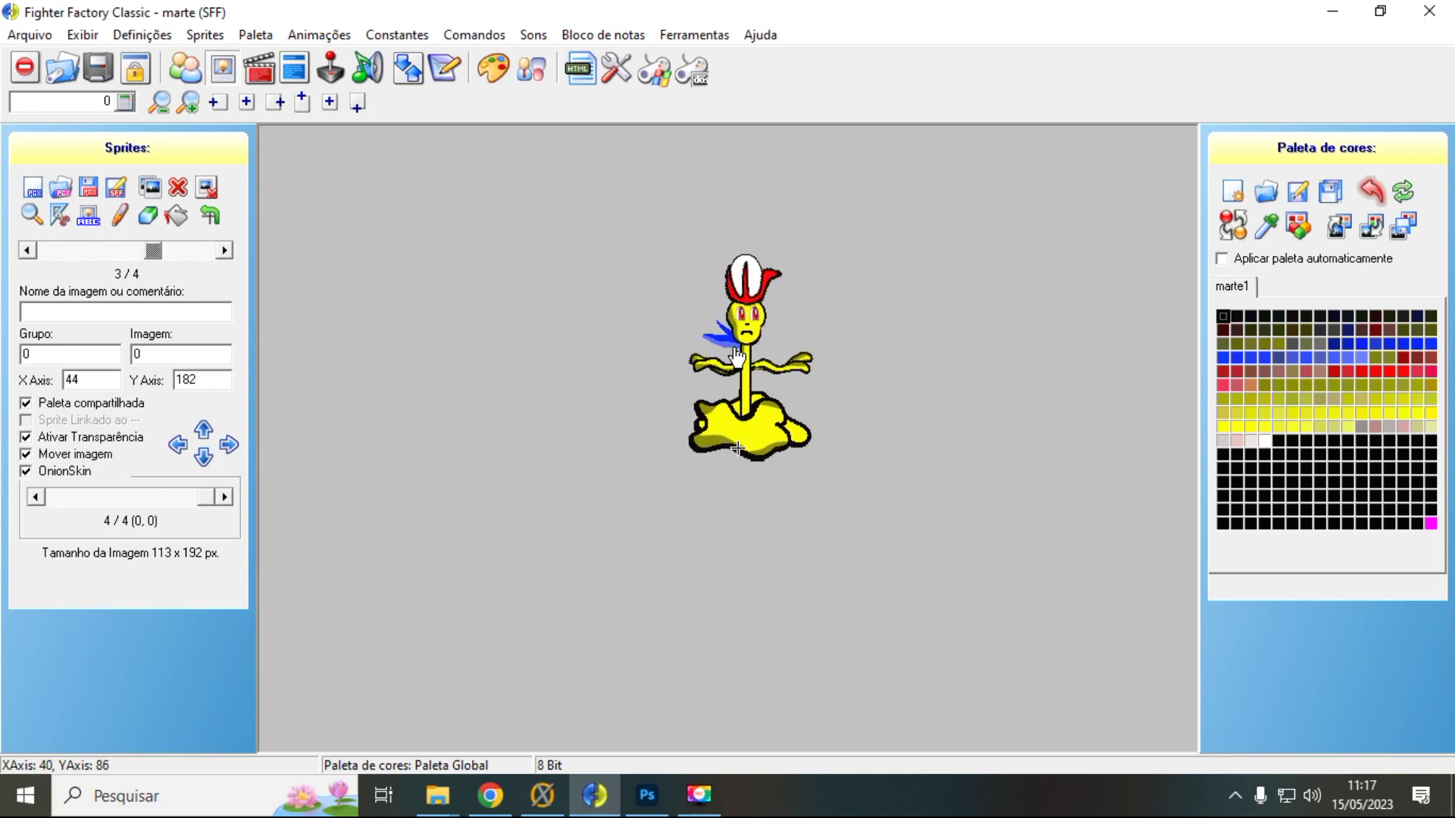
{"action": "left_click", "coordinate": [204, 254]}
{"action": "left_click", "coordinate": [199, 253]}
{"action": "left_click", "coordinate": [209, 257]}
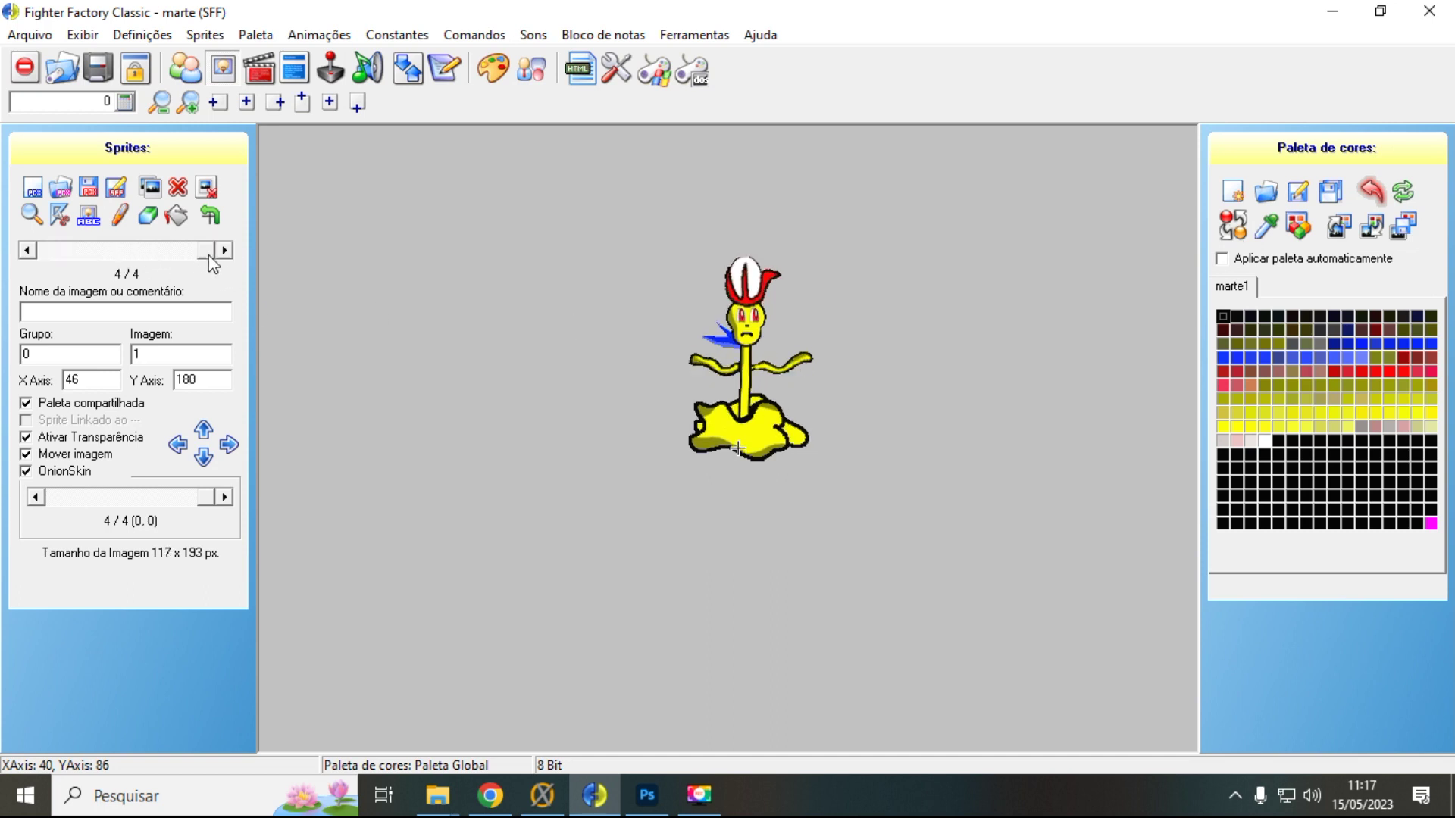
{"action": "left_click", "coordinate": [133, 253]}
{"action": "left_click", "coordinate": [183, 249]}
{"action": "left_click", "coordinate": [133, 254]}
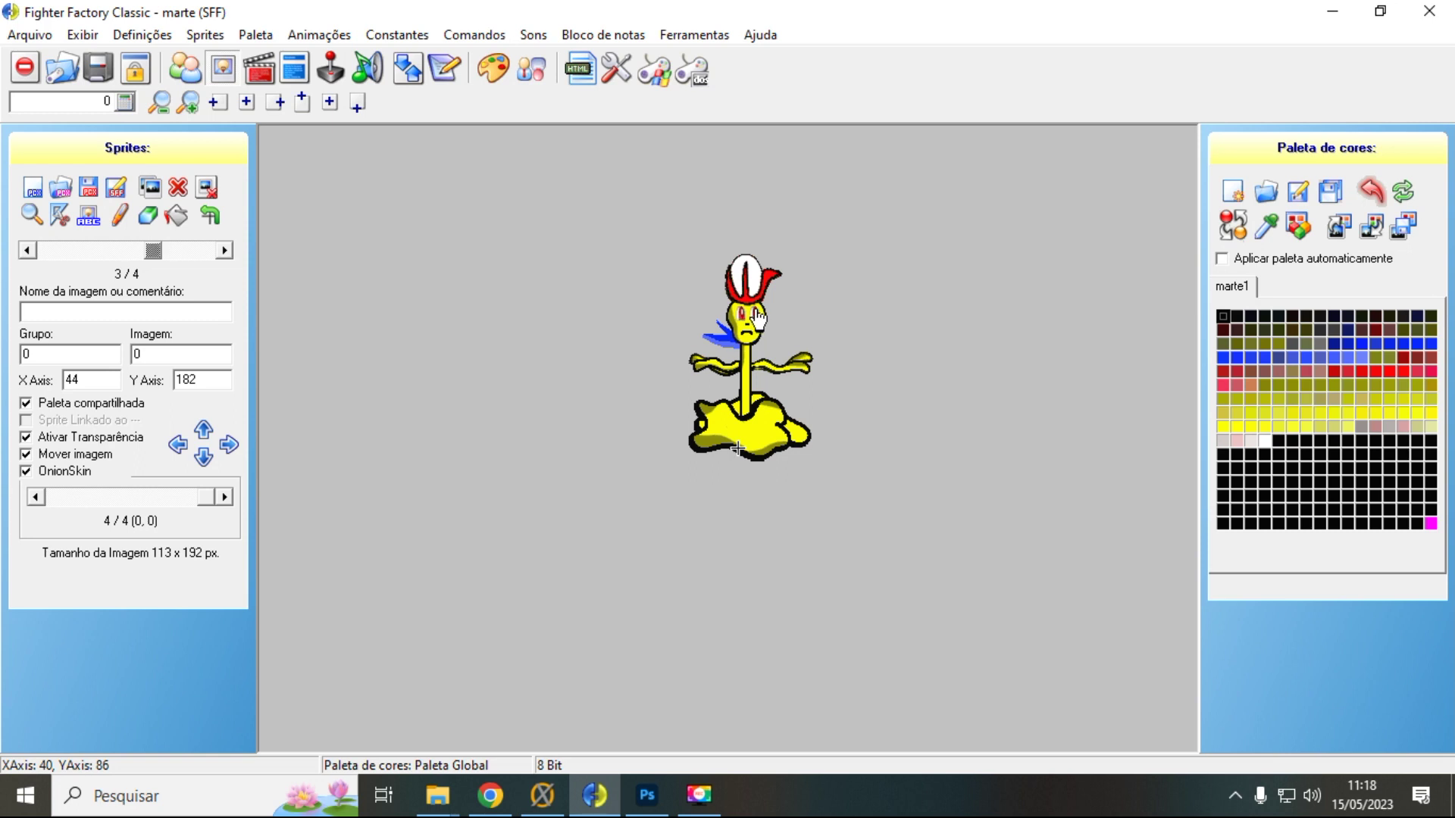
{"action": "left_click", "coordinate": [204, 460]}
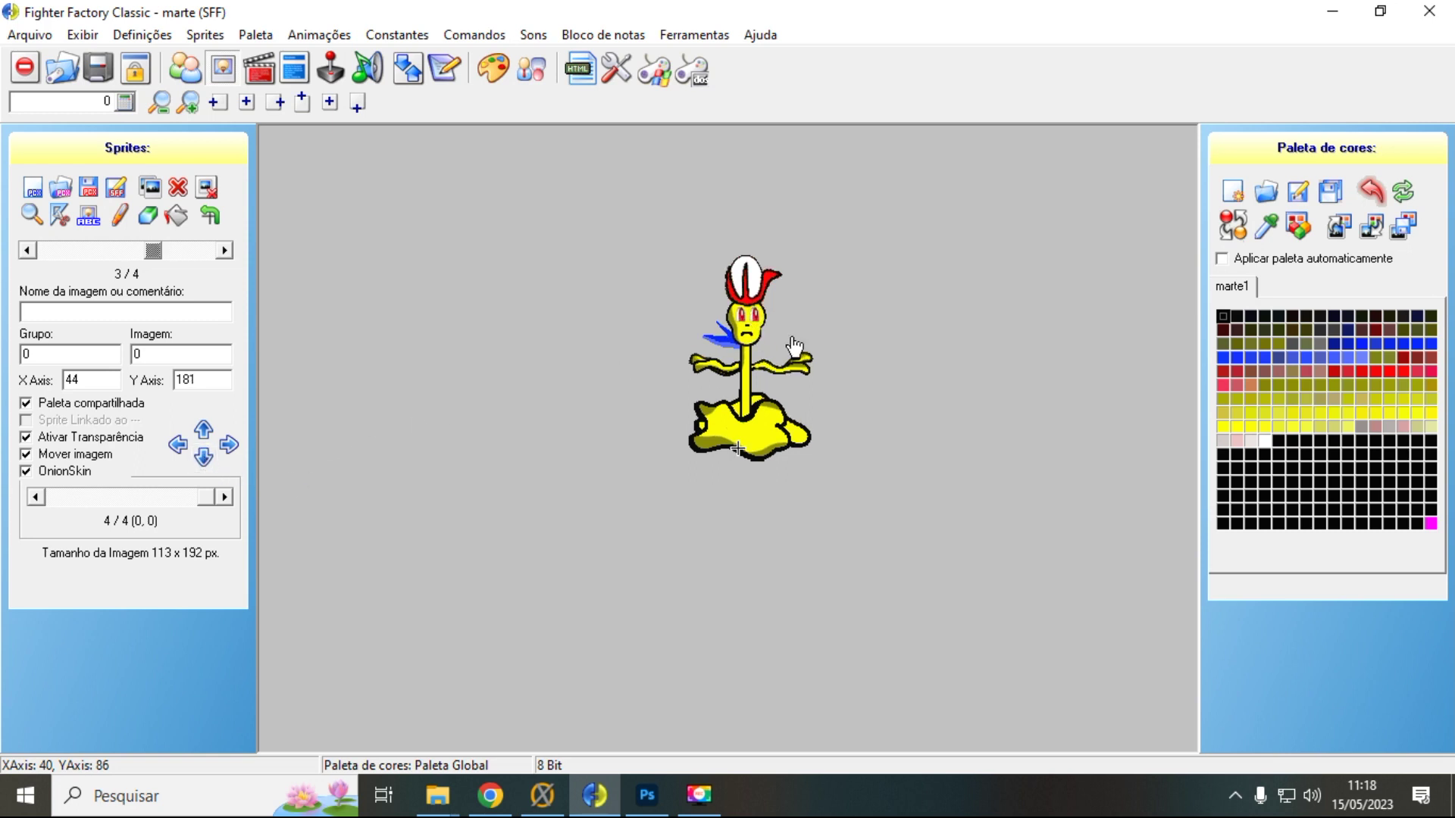
Turn off OnionSkin and flip between sprites 0,0 and 0,1 to check that the animation lines up
{"action": "left_click", "coordinate": [204, 256]}
{"action": "left_click", "coordinate": [149, 247]}
{"action": "left_click", "coordinate": [172, 245]}
{"action": "left_click", "coordinate": [172, 245]}
{"action": "left_click", "coordinate": [172, 246]}
{"action": "left_click", "coordinate": [104, 247]}
{"action": "left_click", "coordinate": [172, 247]}
{"action": "left_click", "coordinate": [194, 247]}
{"action": "left_click", "coordinate": [194, 246]}
{"action": "left_click", "coordinate": [194, 247]}
{"action": "left_click", "coordinate": [198, 252]}
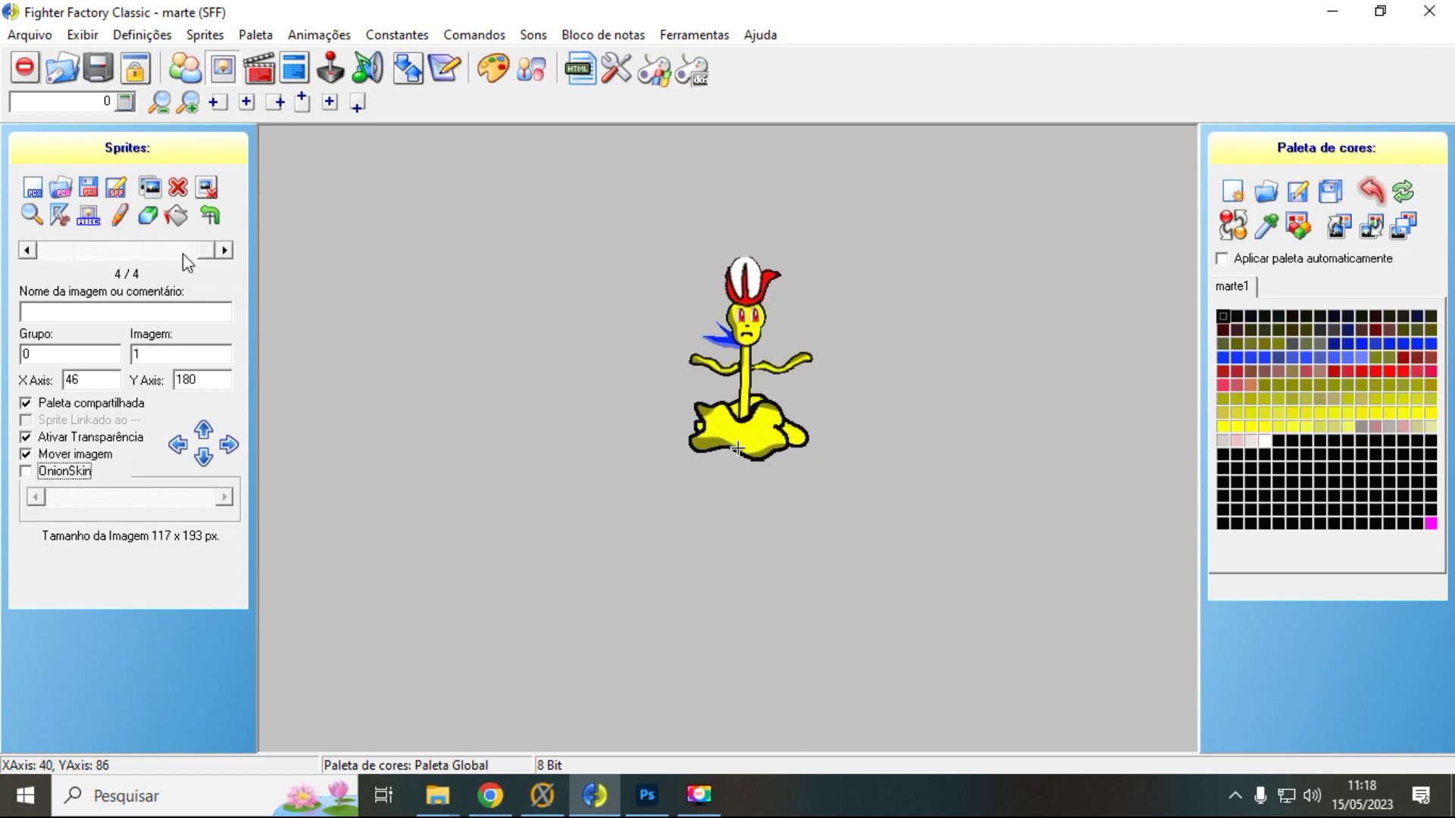
{"action": "left_click", "coordinate": [184, 254]}
{"action": "left_click", "coordinate": [120, 254]}
{"action": "left_click", "coordinate": [155, 254]}
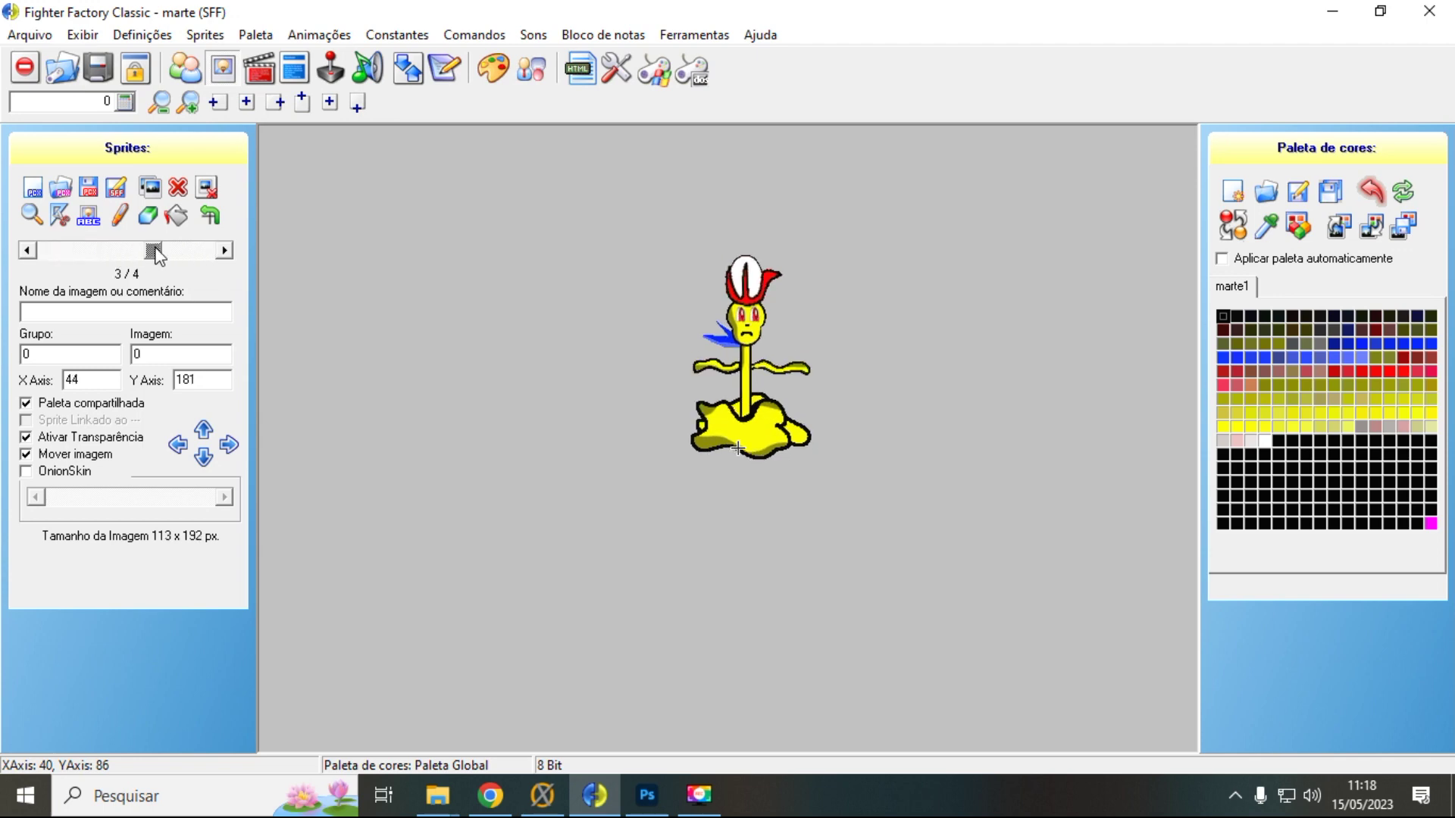
{"action": "left_click", "coordinate": [104, 251]}
{"action": "left_click", "coordinate": [190, 250]}
{"action": "left_click", "coordinate": [183, 255]}
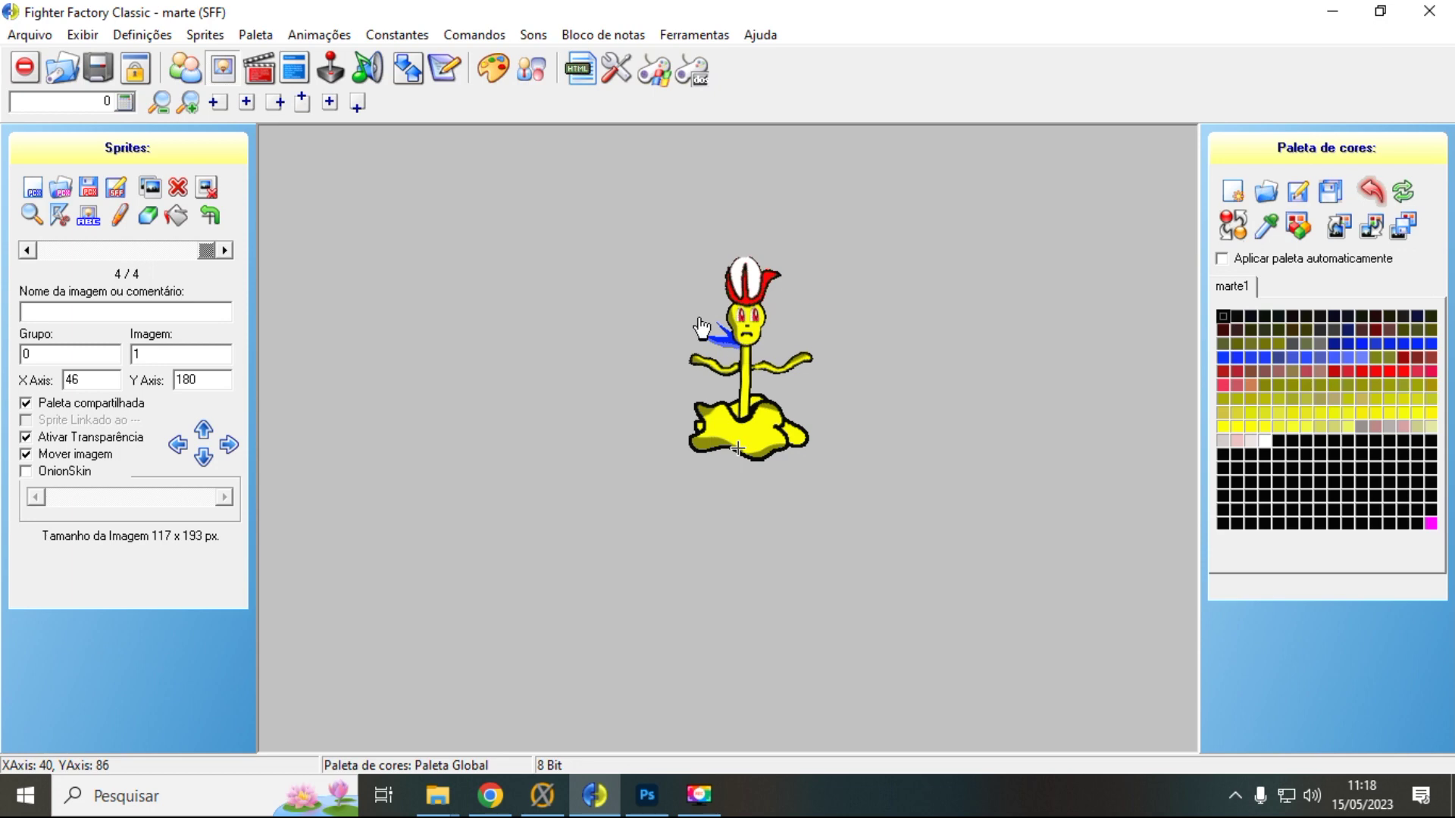
Launch the character in M.U.G.E.N for a test run
{"action": "left_click", "coordinate": [656, 69]}
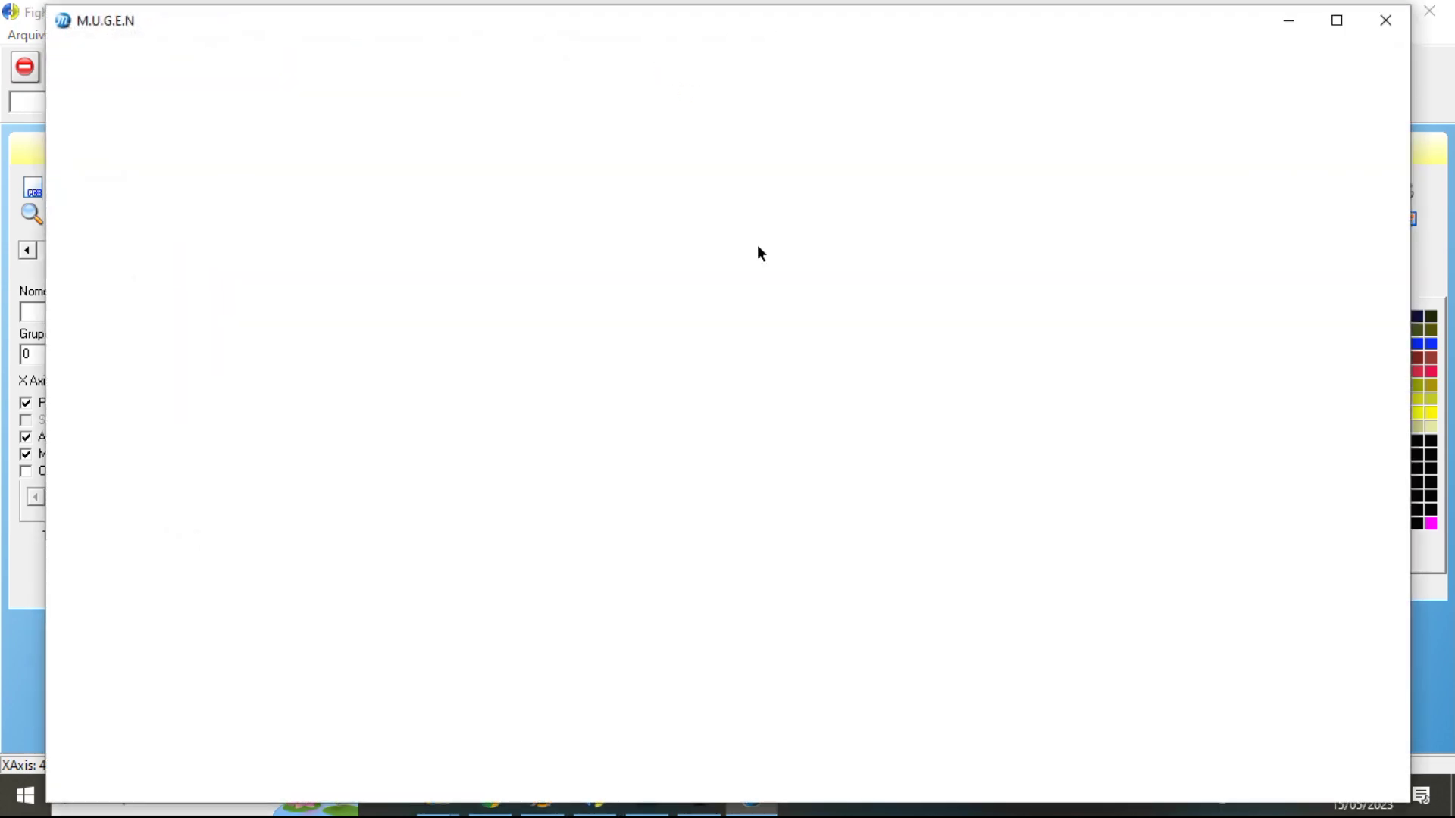